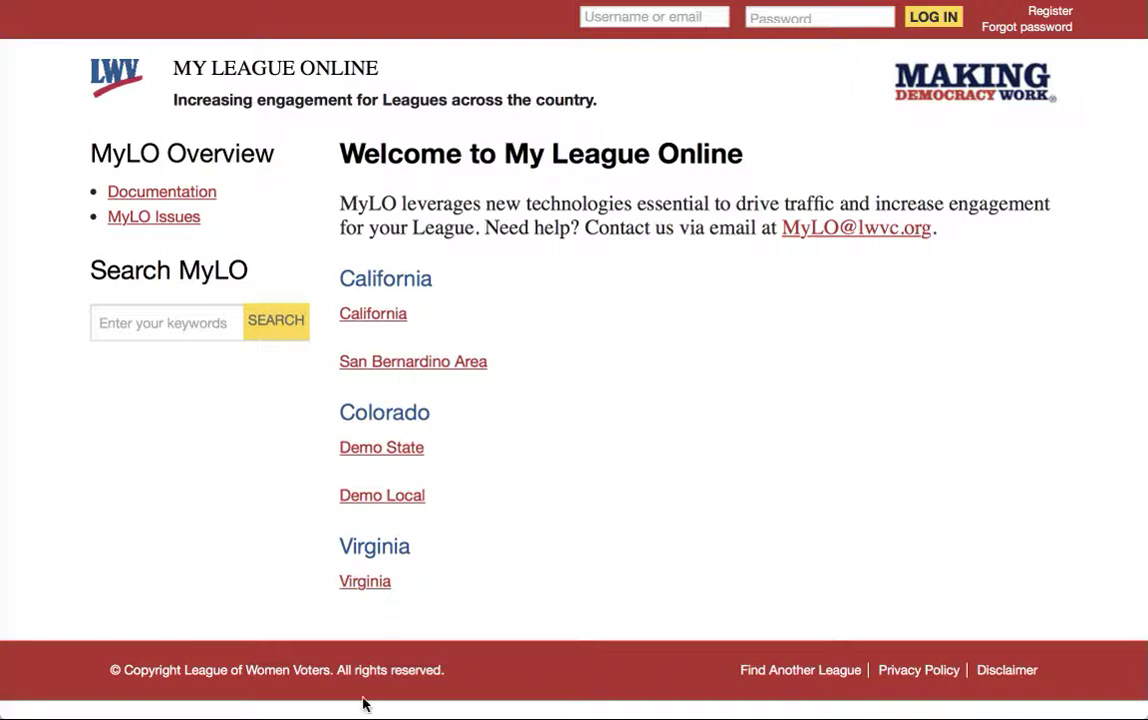
# - Browse the forgotten-password page and the Demo State league's About page, then return home
pyautogui.click(1012, 30)
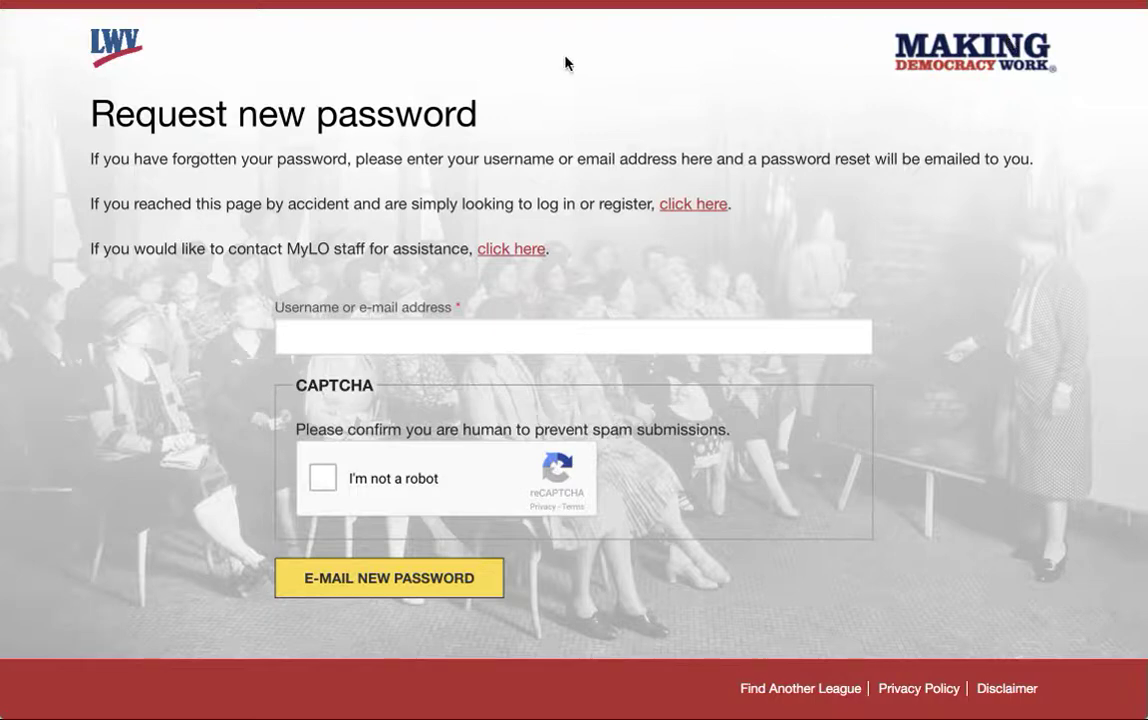
pyautogui.click(115, 47)
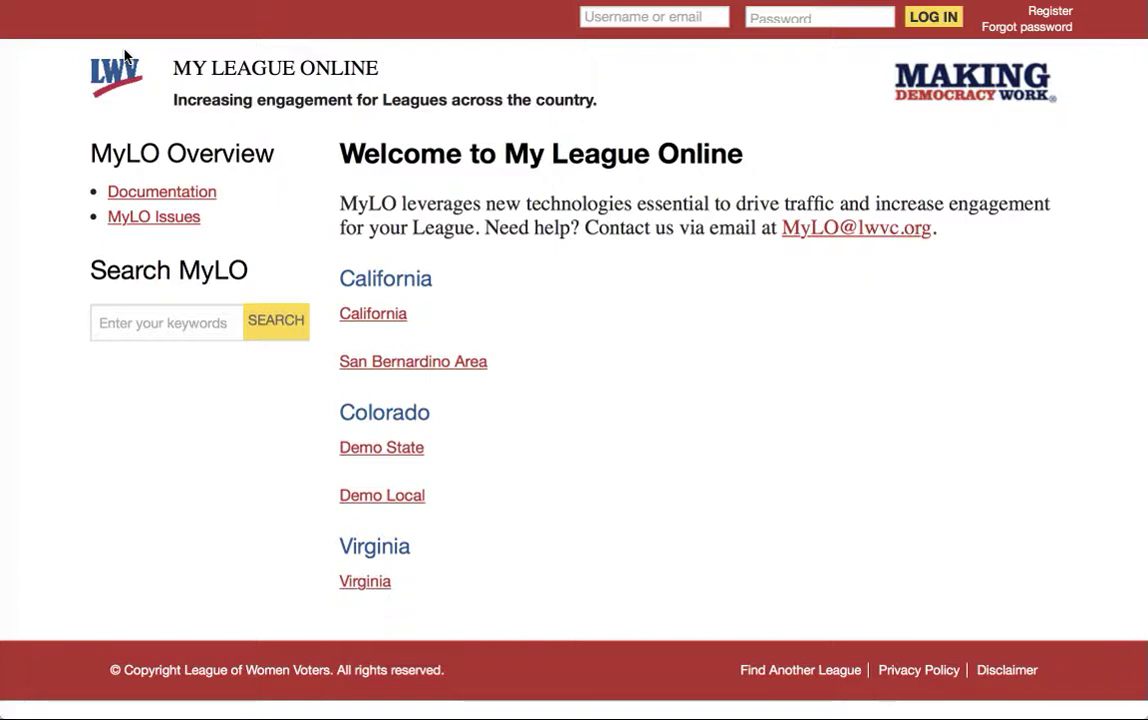
pyautogui.click(378, 450)
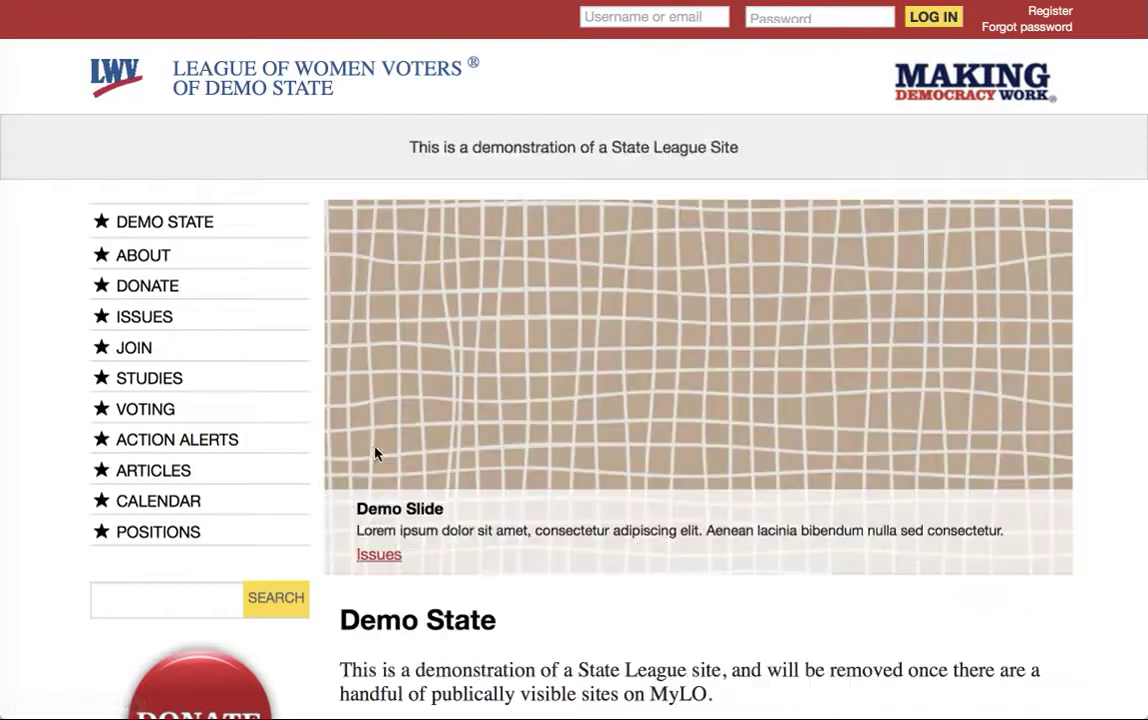
pyautogui.click(157, 255)
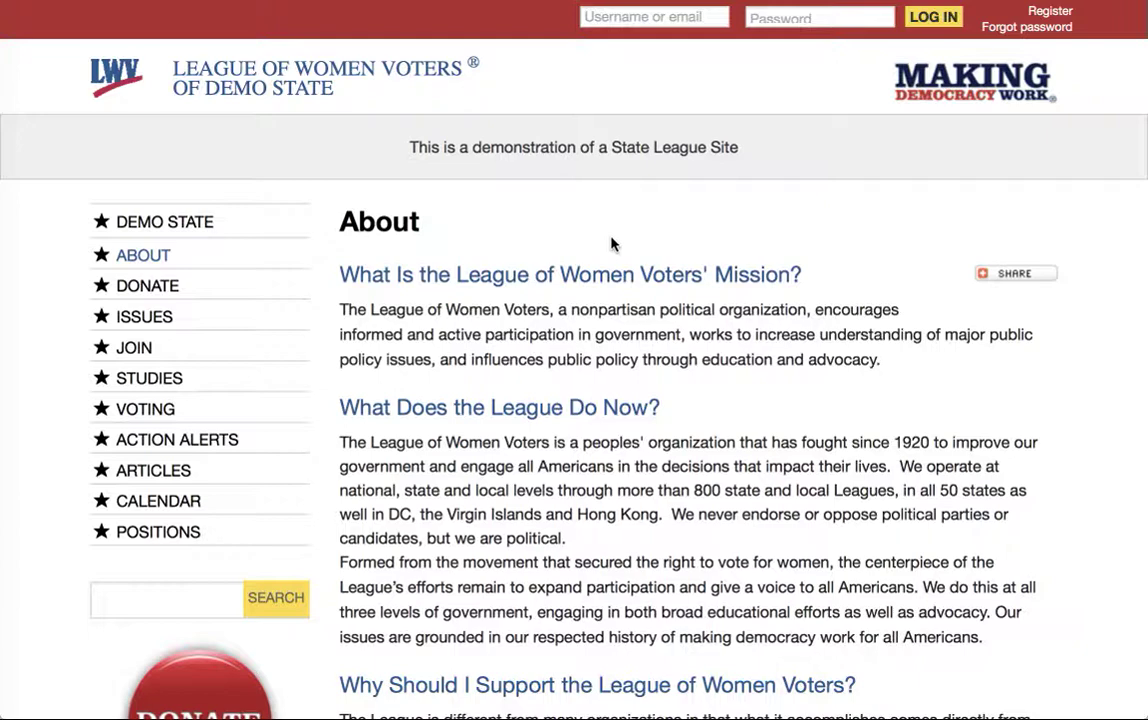
pyautogui.click(120, 72)
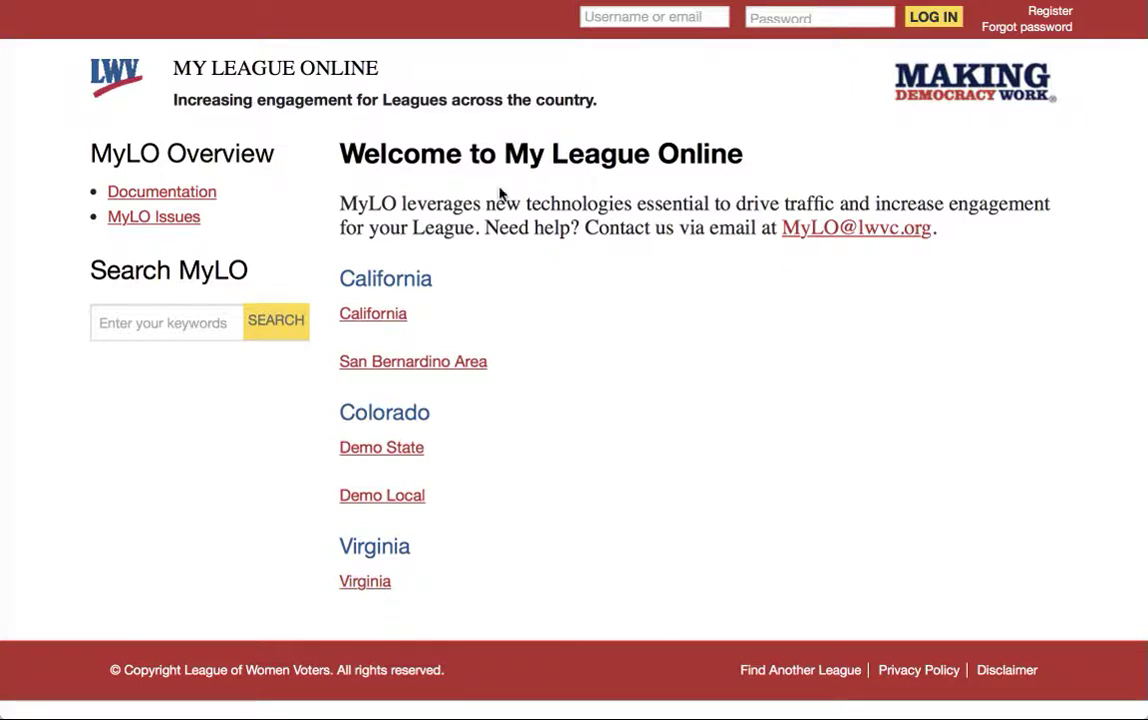
# - Look over the login page and its new-account creation form
pyautogui.click(803, 16)
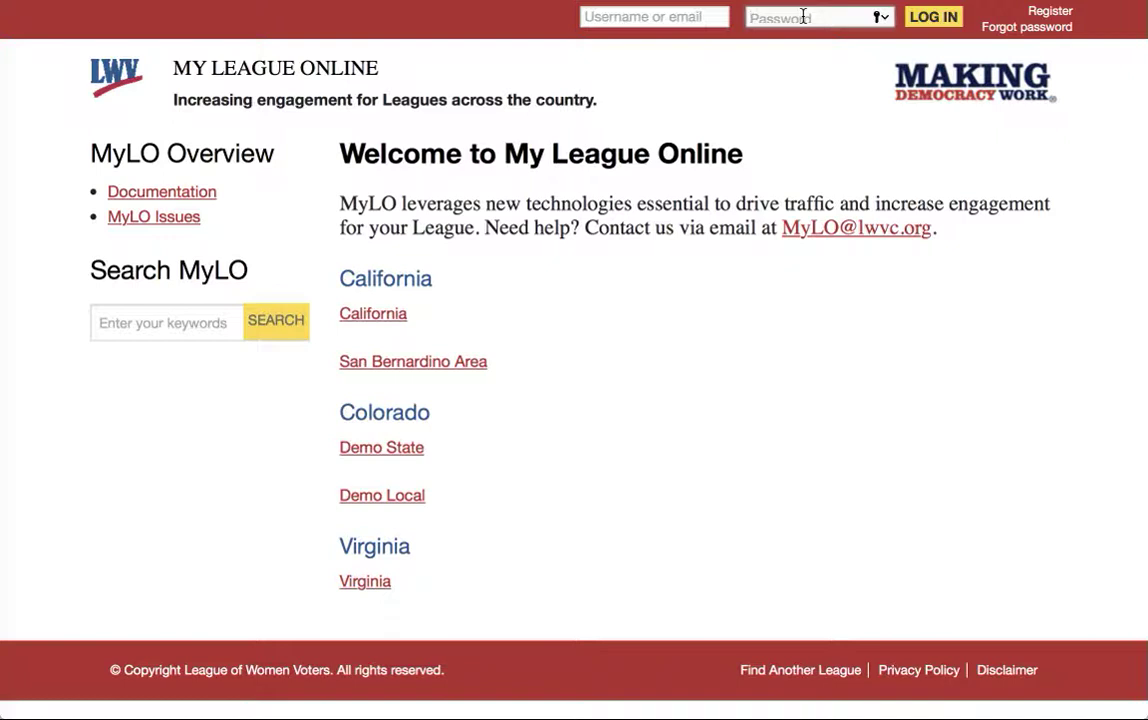
pyautogui.click(1047, 11)
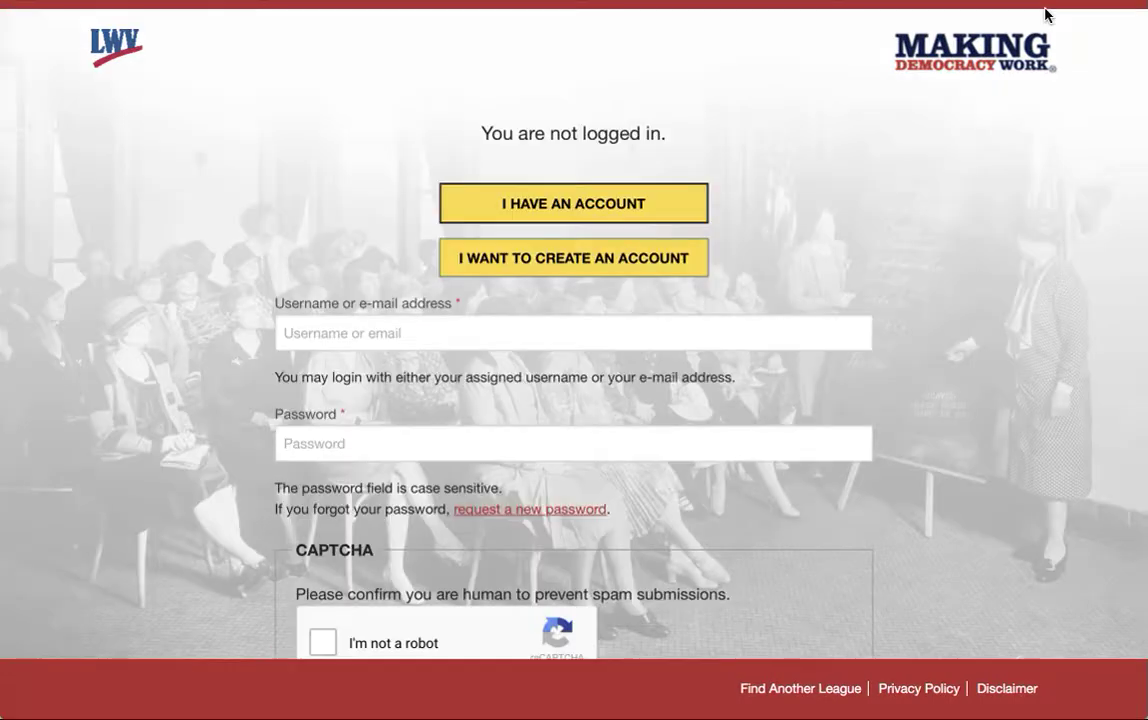
pyautogui.scroll(-3, 907, 262)
pyautogui.scroll(2, 907, 262)
pyautogui.scroll(2, 907, 262)
pyautogui.click(97, 1)
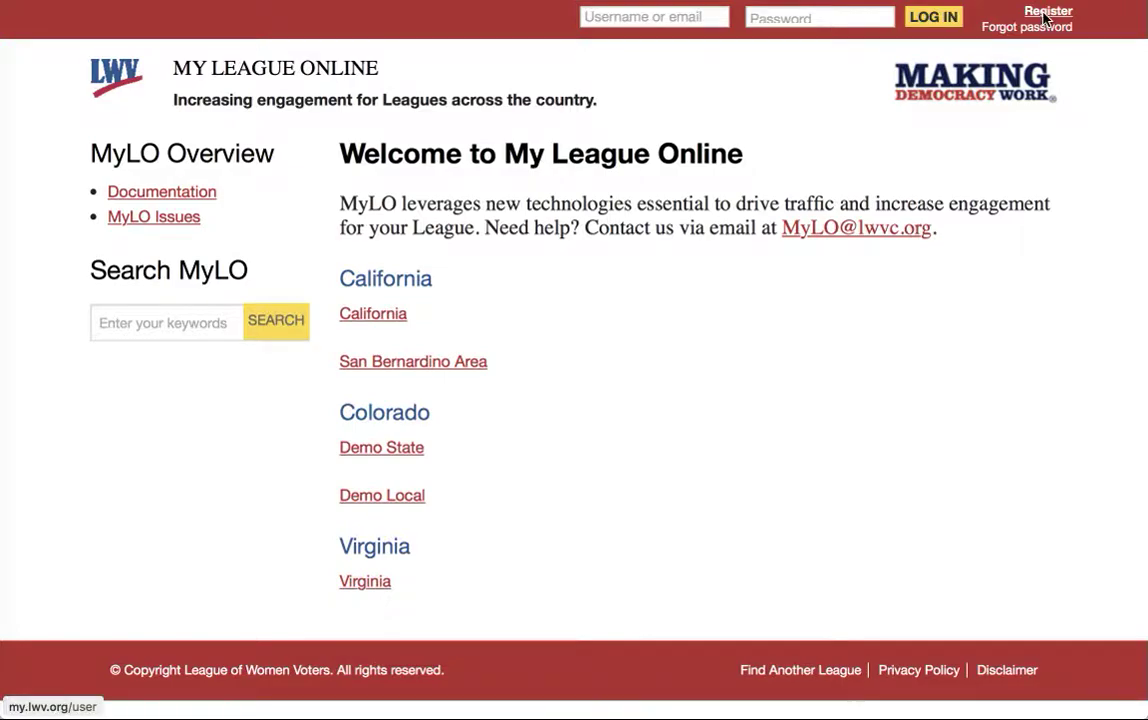
pyautogui.click(1045, 14)
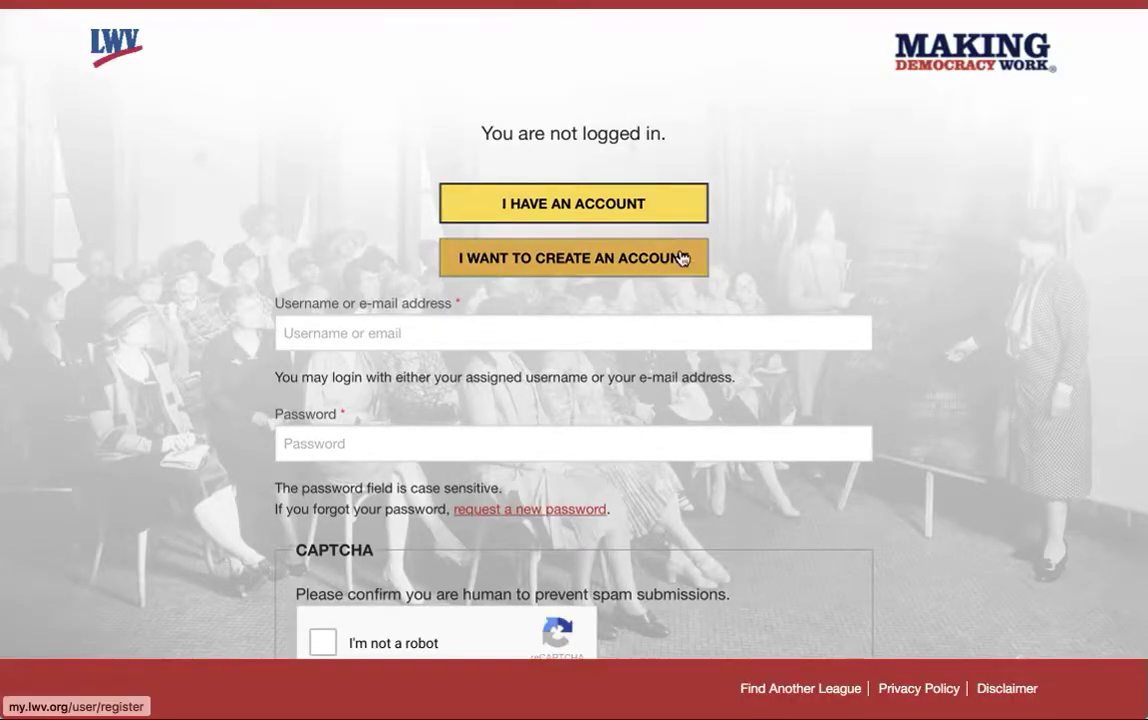
pyautogui.click(680, 258)
pyautogui.scroll(-3, 764, 259)
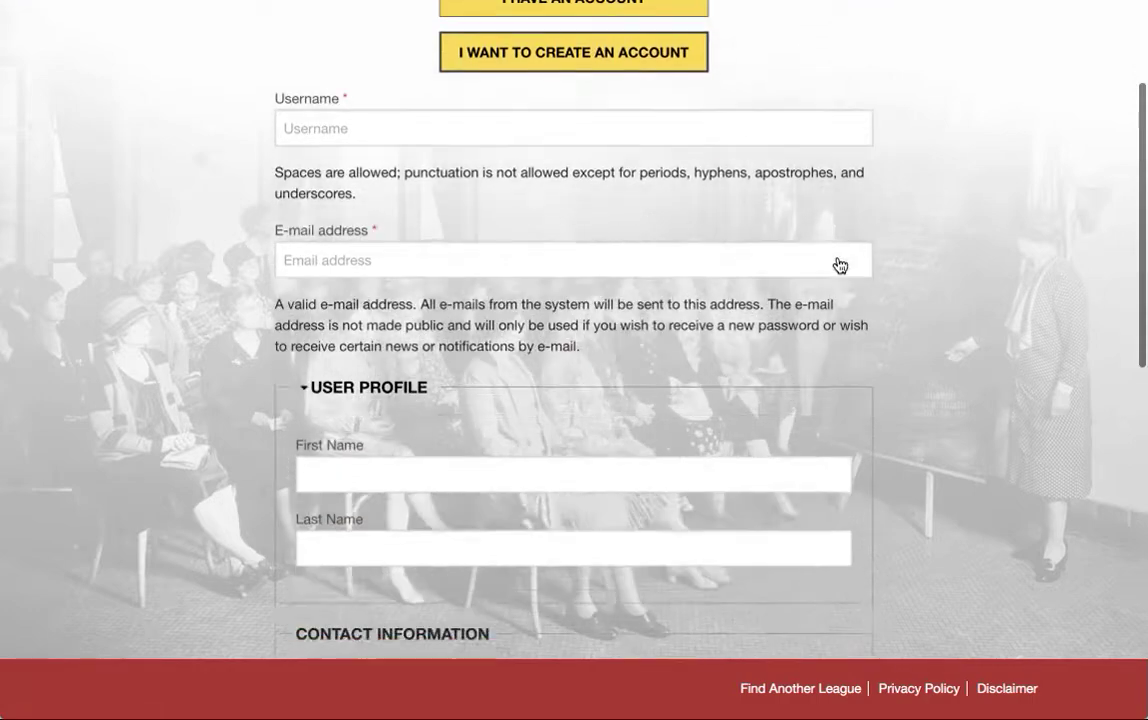
pyautogui.scroll(-3, 840, 265)
pyautogui.scroll(5, 838, 260)
pyautogui.scroll(2, 838, 258)
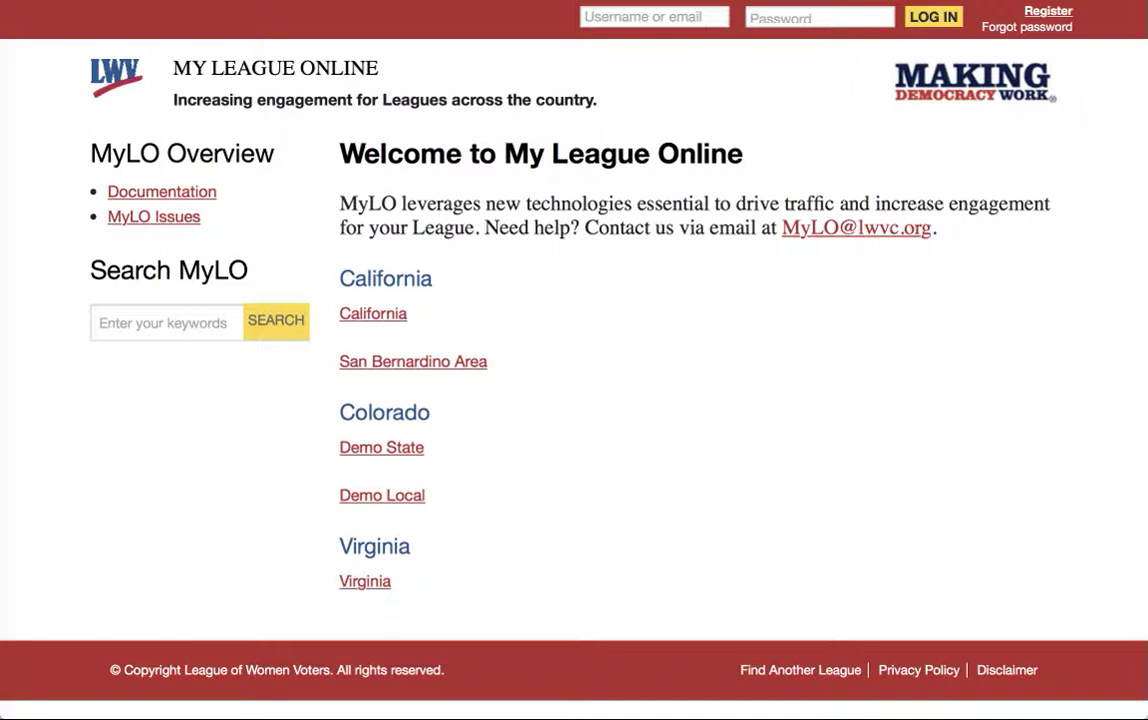
# - Log in with the demo account's username and password, declining both password-save prompts
pyautogui.click(623, 17)
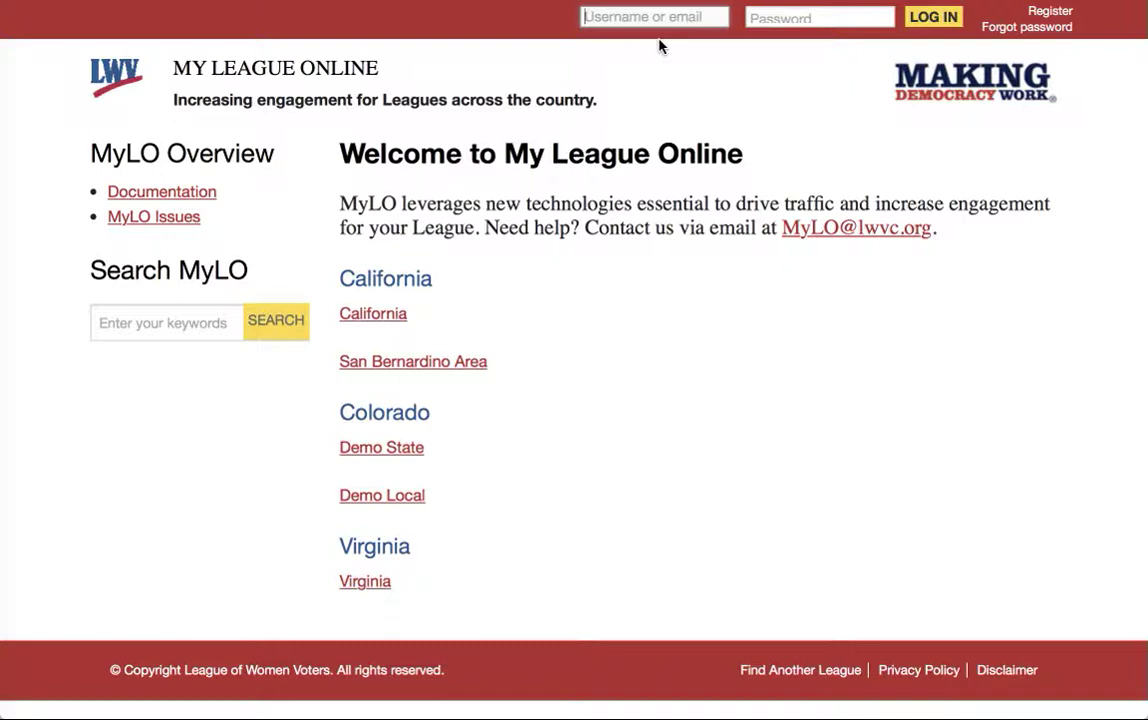
pyautogui.write('raindemouser')
pyautogui.press('Tab')
pyautogui.write('••••••')
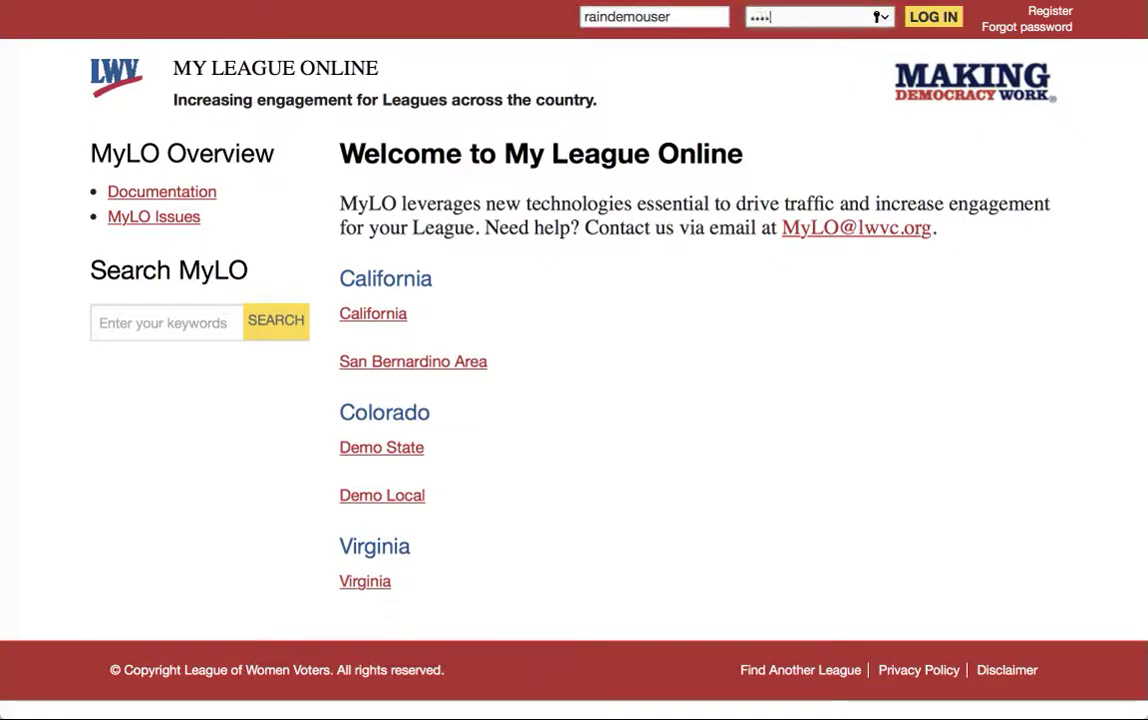
pyautogui.write('•••')
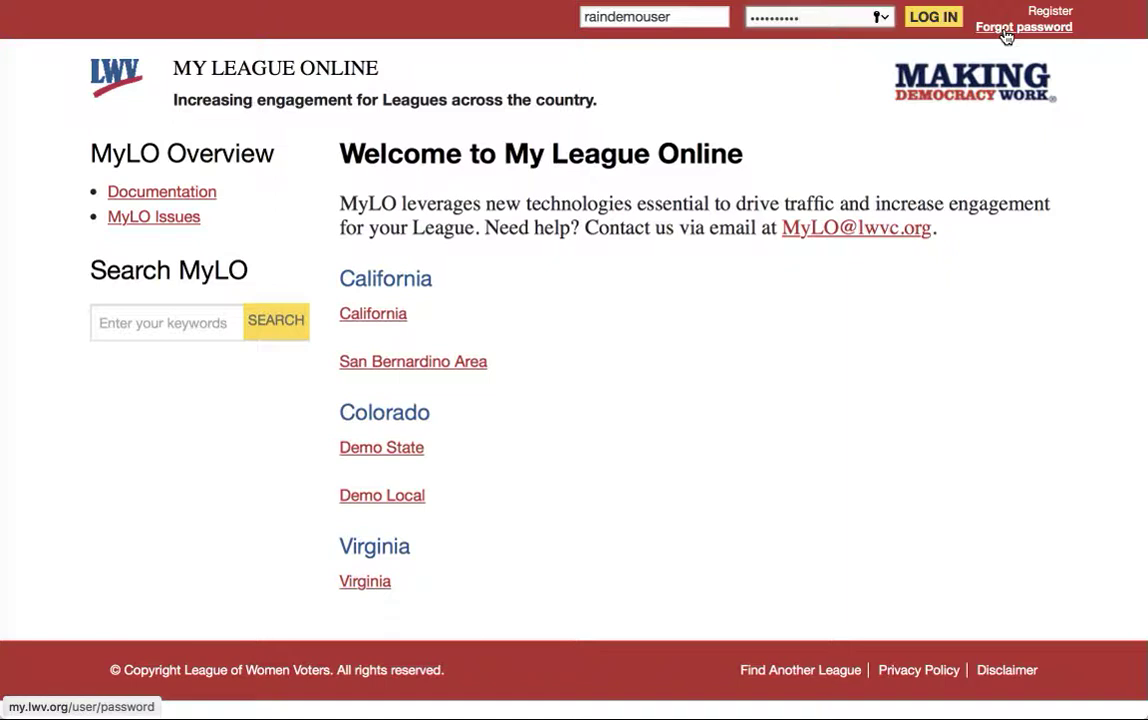
pyautogui.click(934, 18)
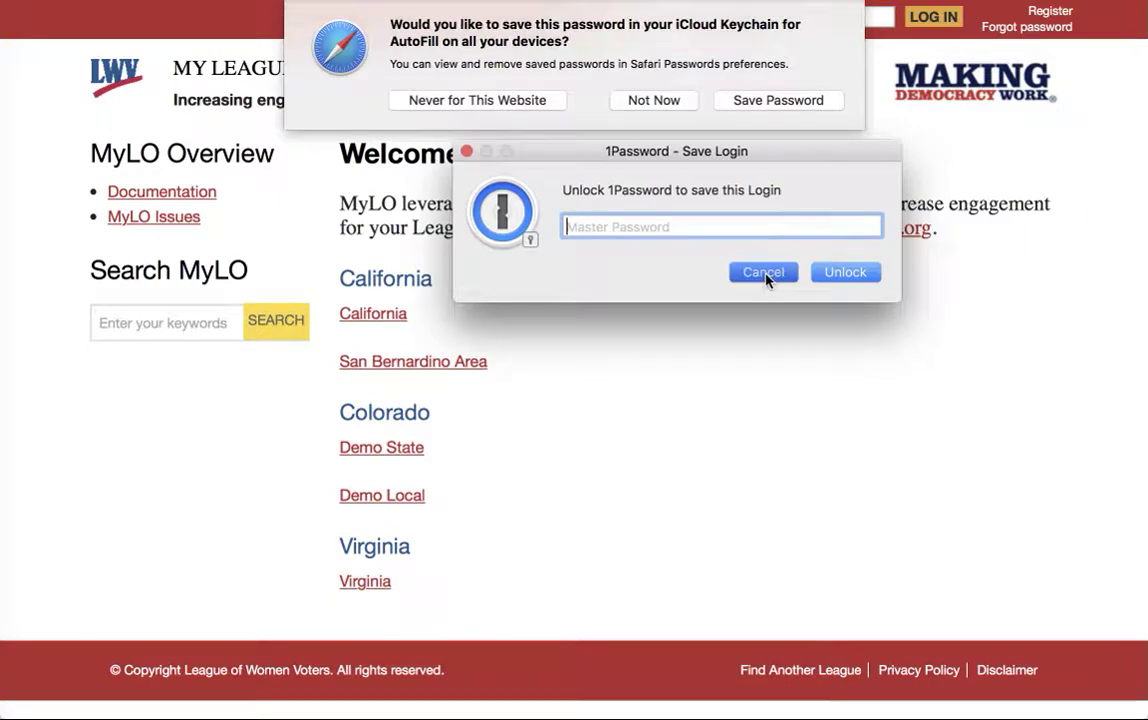
pyautogui.click(766, 274)
pyautogui.click(655, 103)
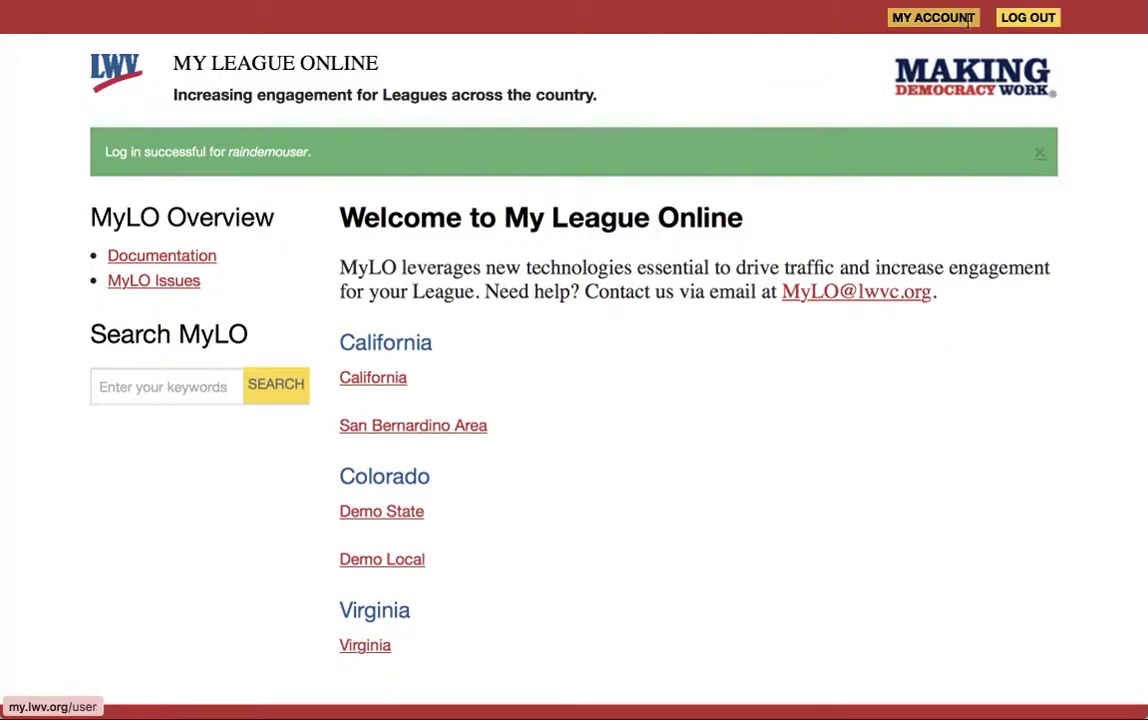
# - Go to MY ACCOUNT and switch to its Edit form with the password and profile fields
pyautogui.click(933, 18)
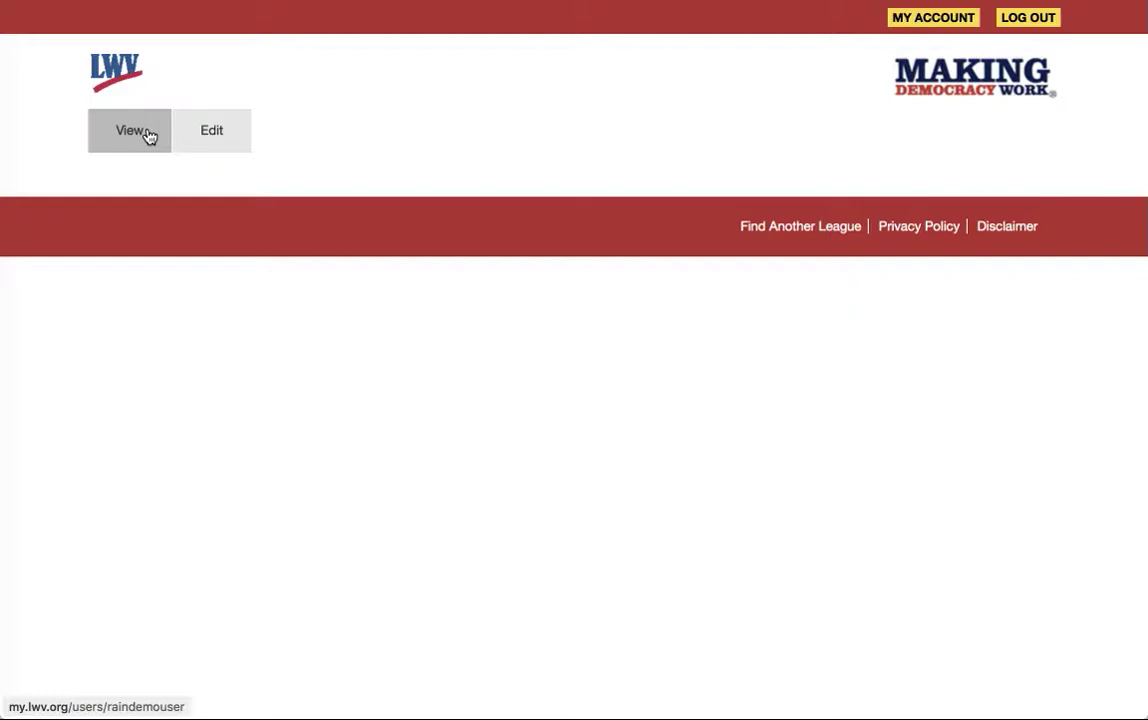
pyautogui.click(222, 140)
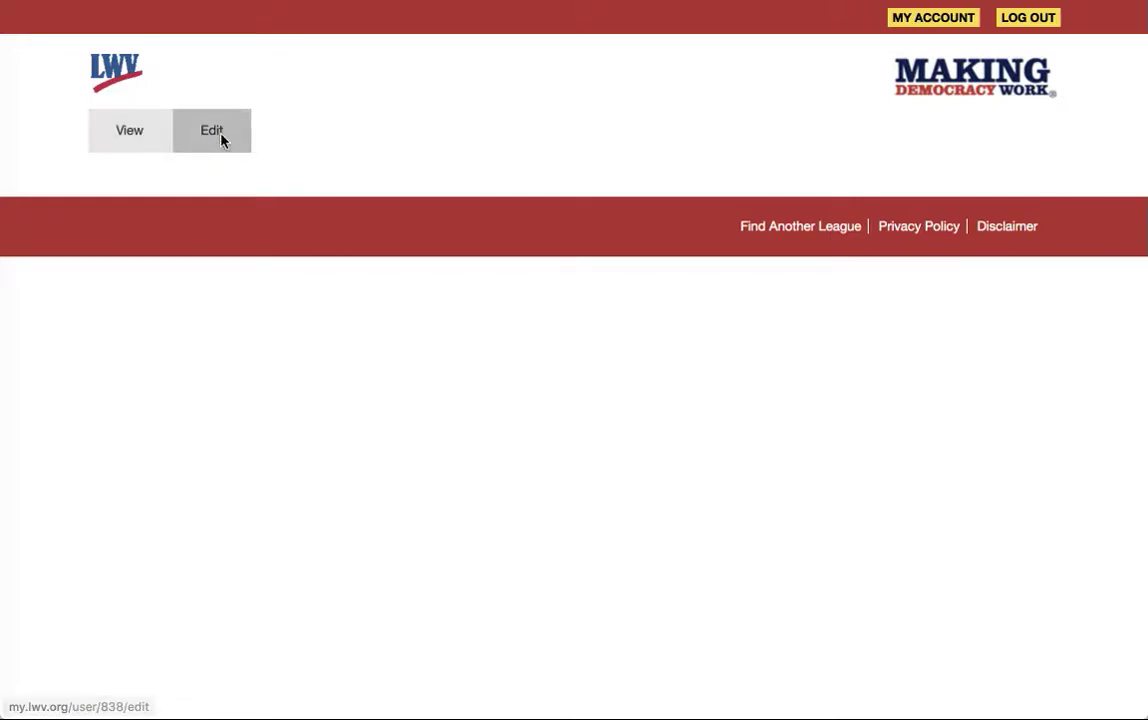
pyautogui.scroll(-2, 154, 268)
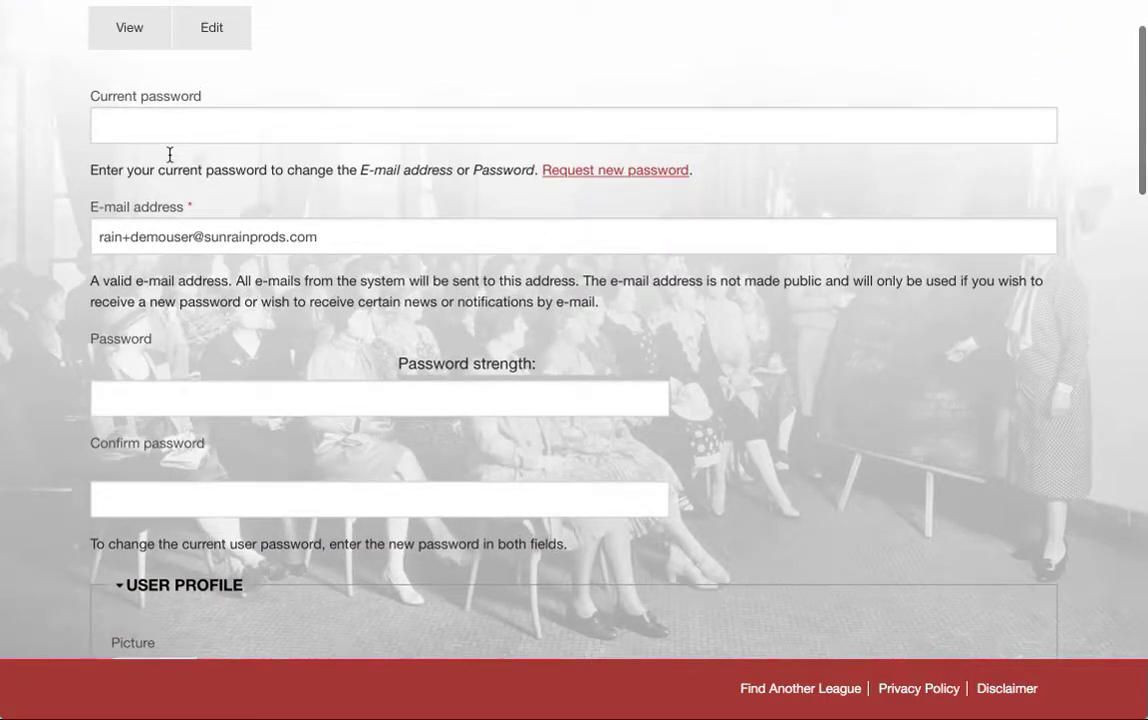
# - Enter the current account password in the edit form
pyautogui.click(167, 128)
pyautogui.write('p')
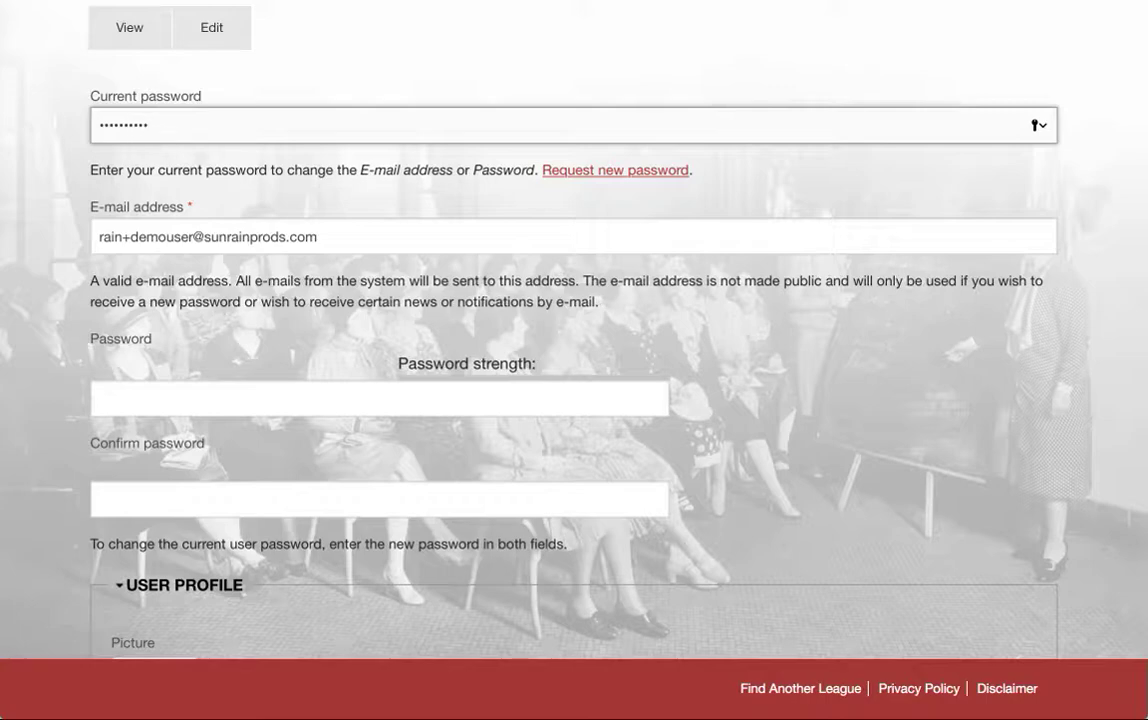
pyautogui.scroll(-1, 128, 390)
pyautogui.scroll(-3, 130, 389)
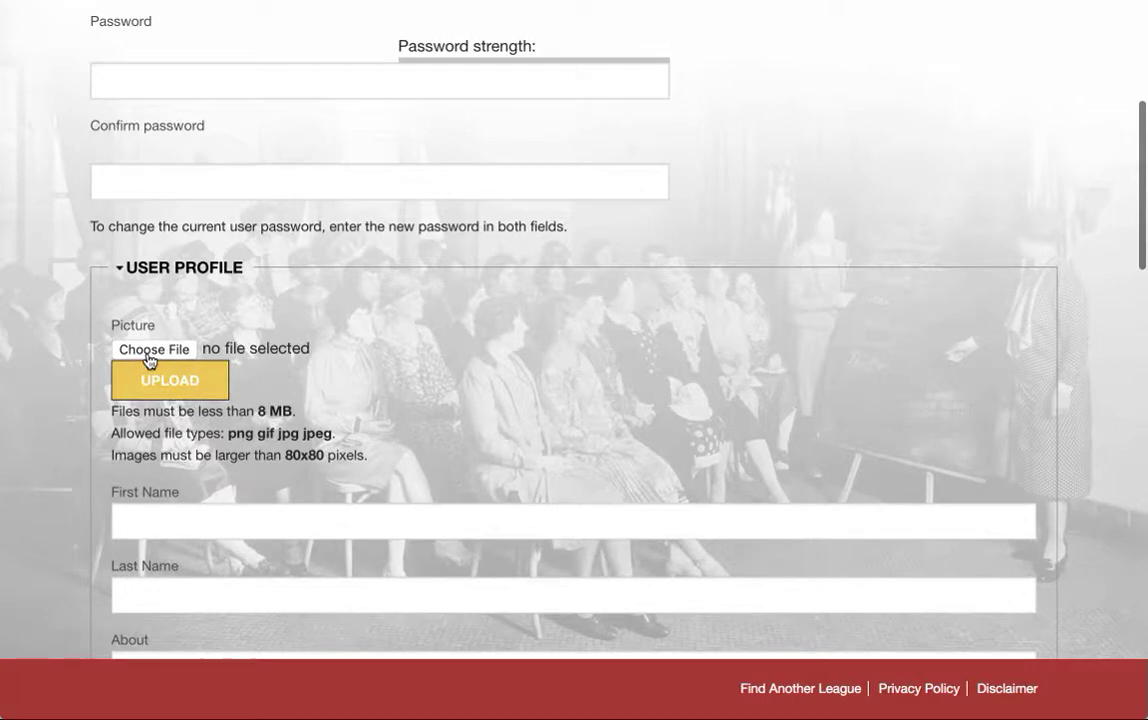
# - Upload CIRCLE_3.png from the Images folder as the profile picture
pyautogui.click(148, 358)
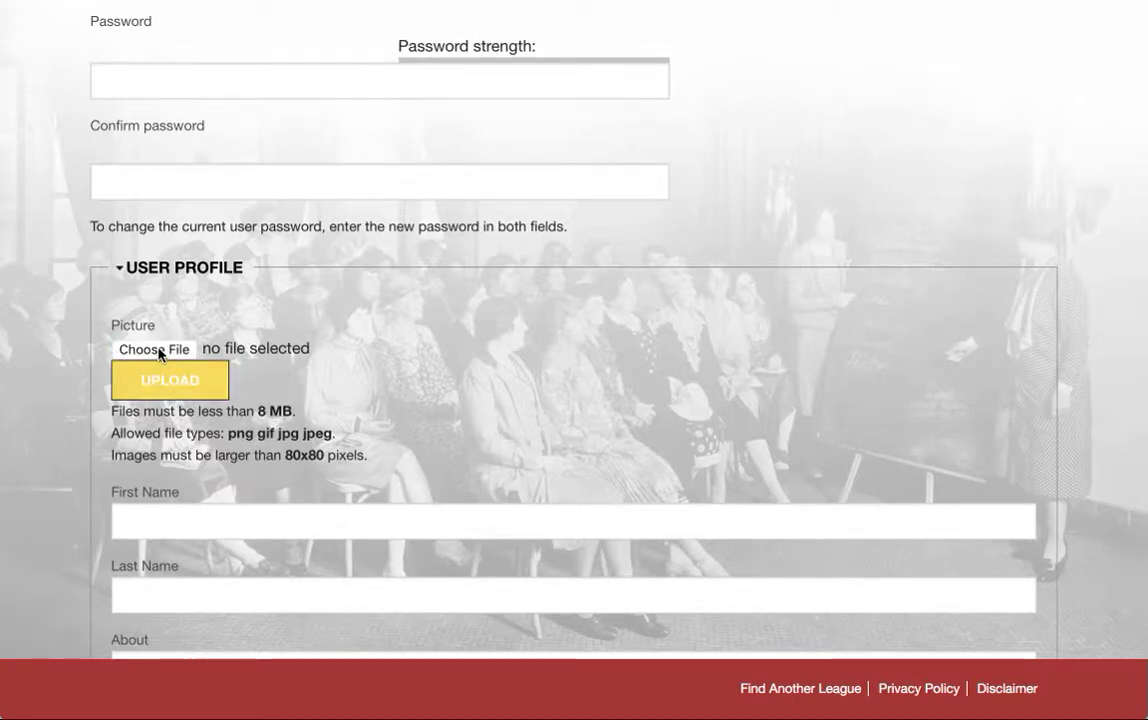
pyautogui.click(157, 349)
pyautogui.click(441, 84)
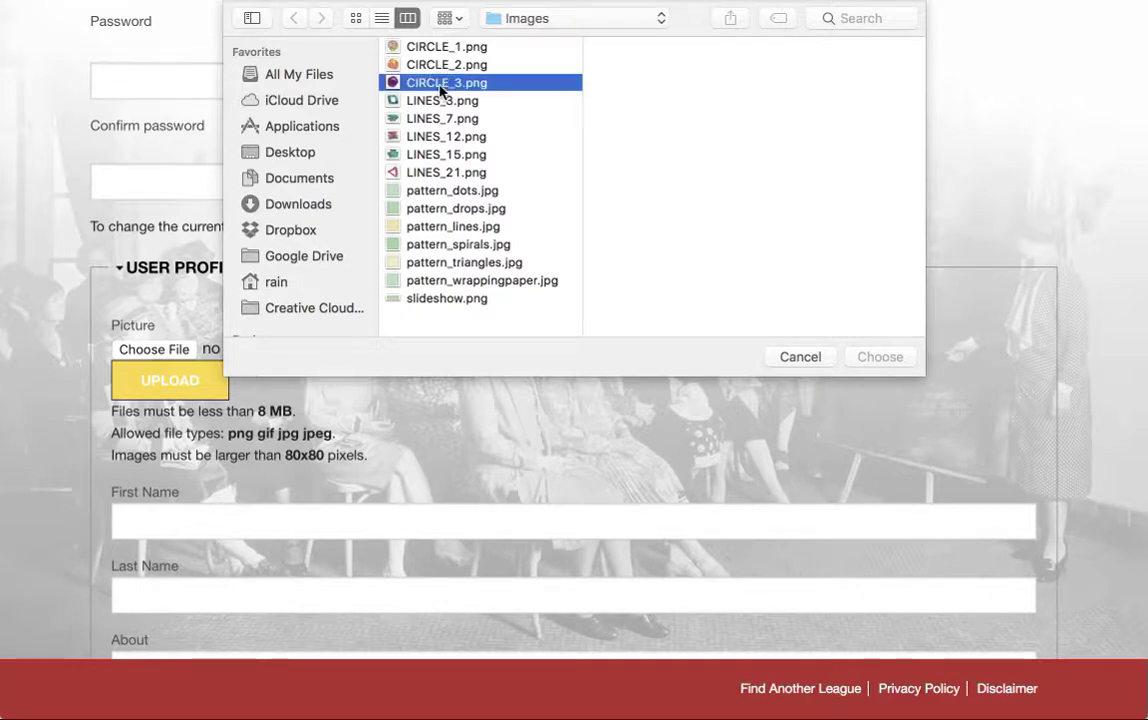
pyautogui.click(878, 357)
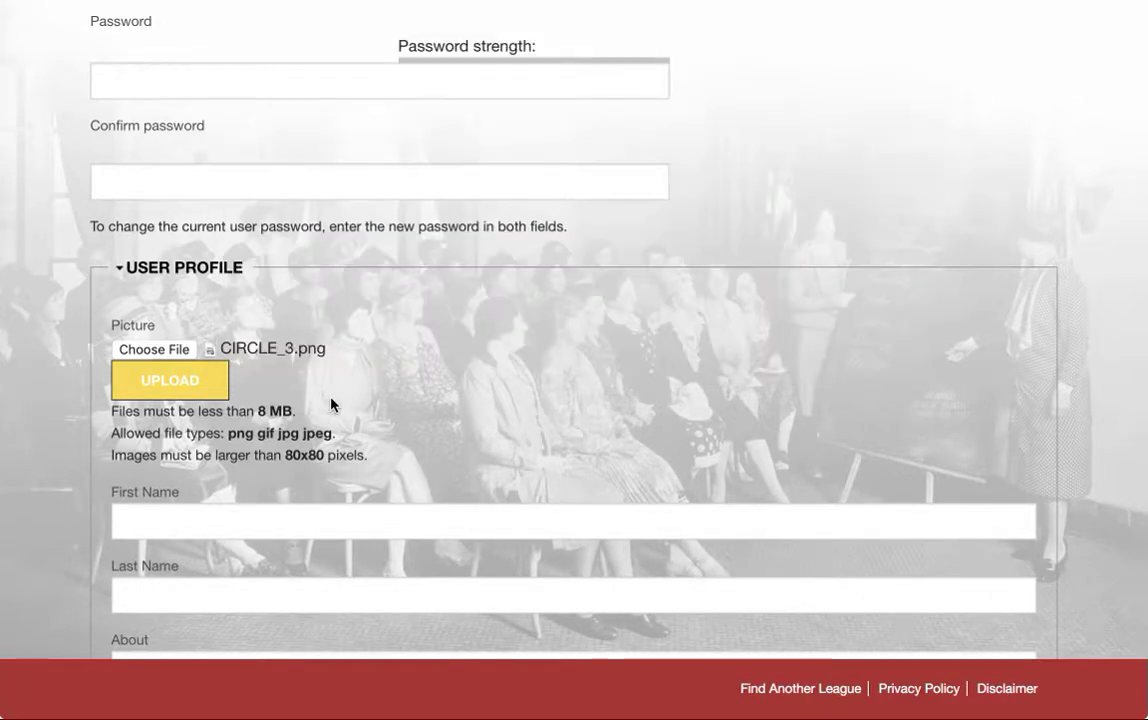
pyautogui.click(158, 384)
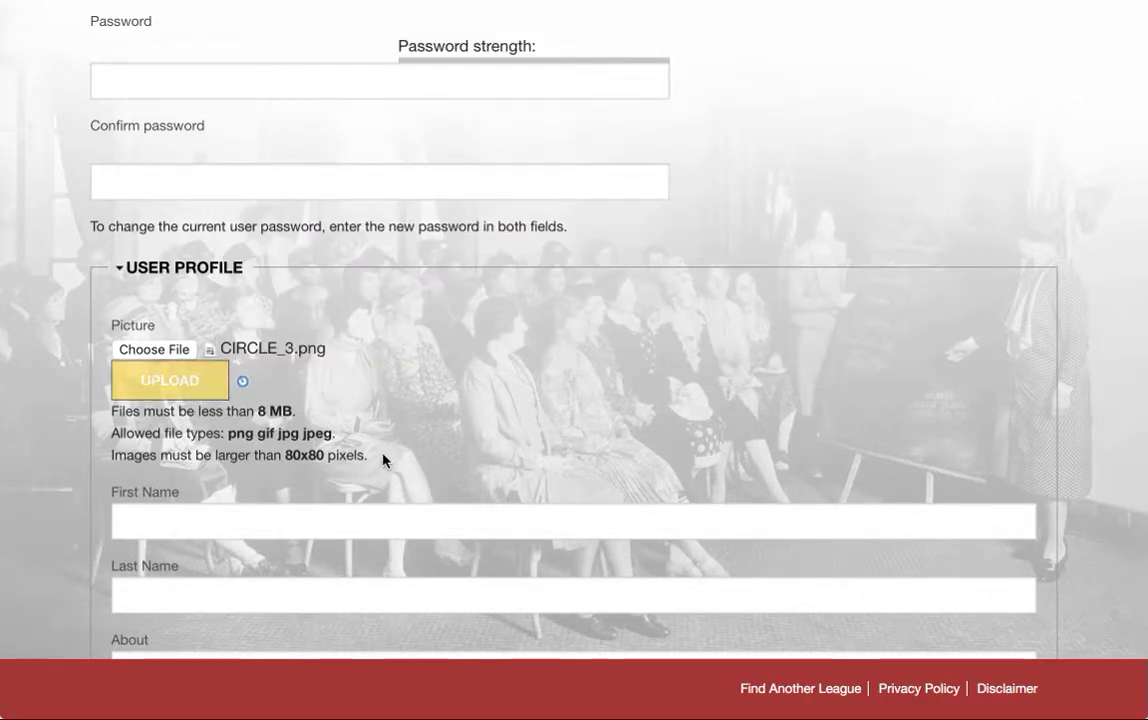
# - Give the picture the alternate text 'Purple circle'
pyautogui.scroll(-5, 357, 525)
pyautogui.scroll(-2, 357, 525)
pyautogui.click(294, 295)
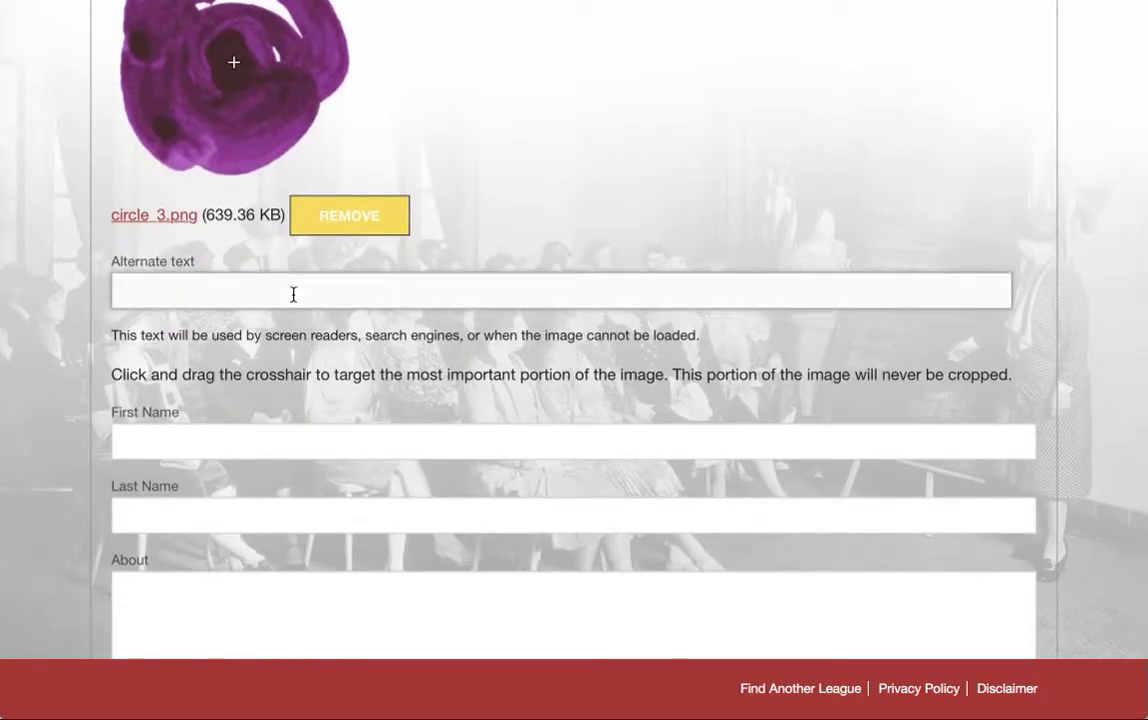
pyautogui.write('Purple circle')
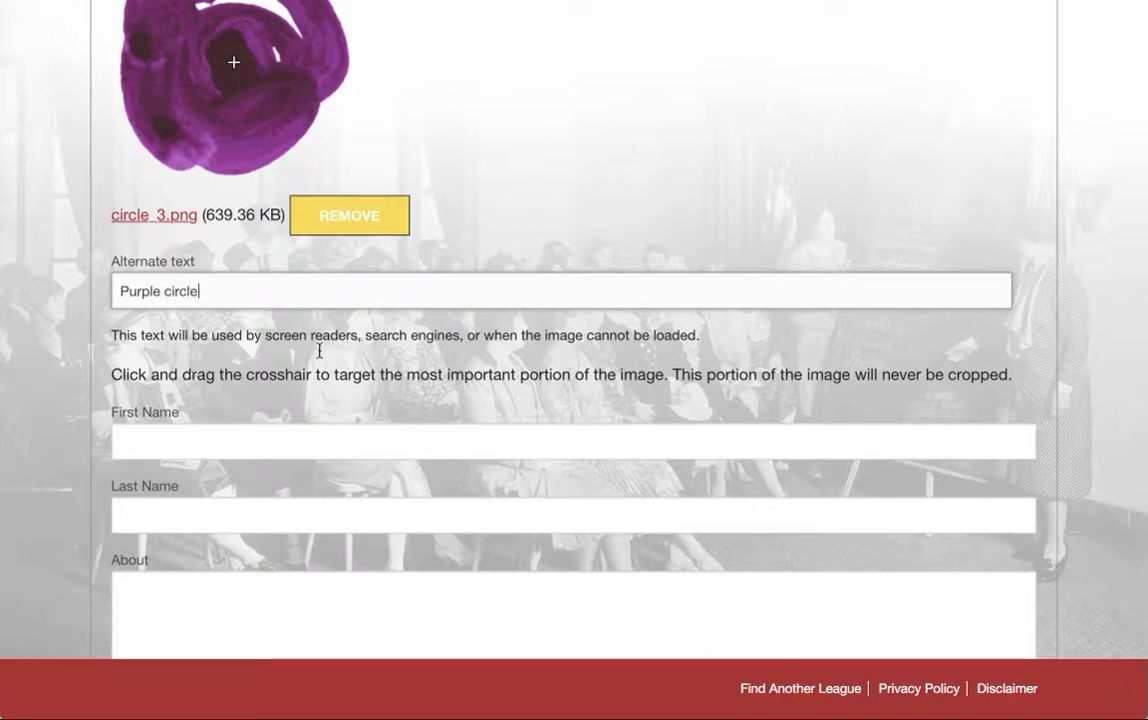
pyautogui.scroll(-1, 342, 495)
pyautogui.click(256, 323)
# - Enter the user's first and last name
pyautogui.press('Tab')
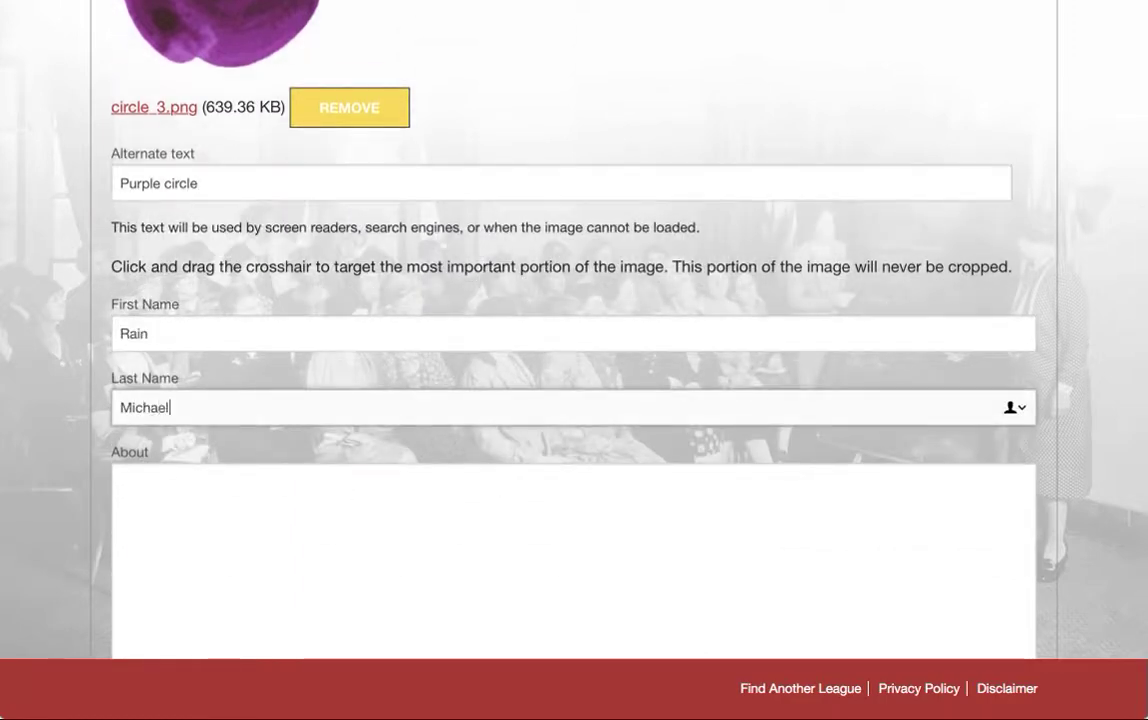
pyautogui.scroll(-2, 262, 428)
# - Paste the lorem-ipsum paragraph into the About box from the clipboard history
pyautogui.click(262, 426)
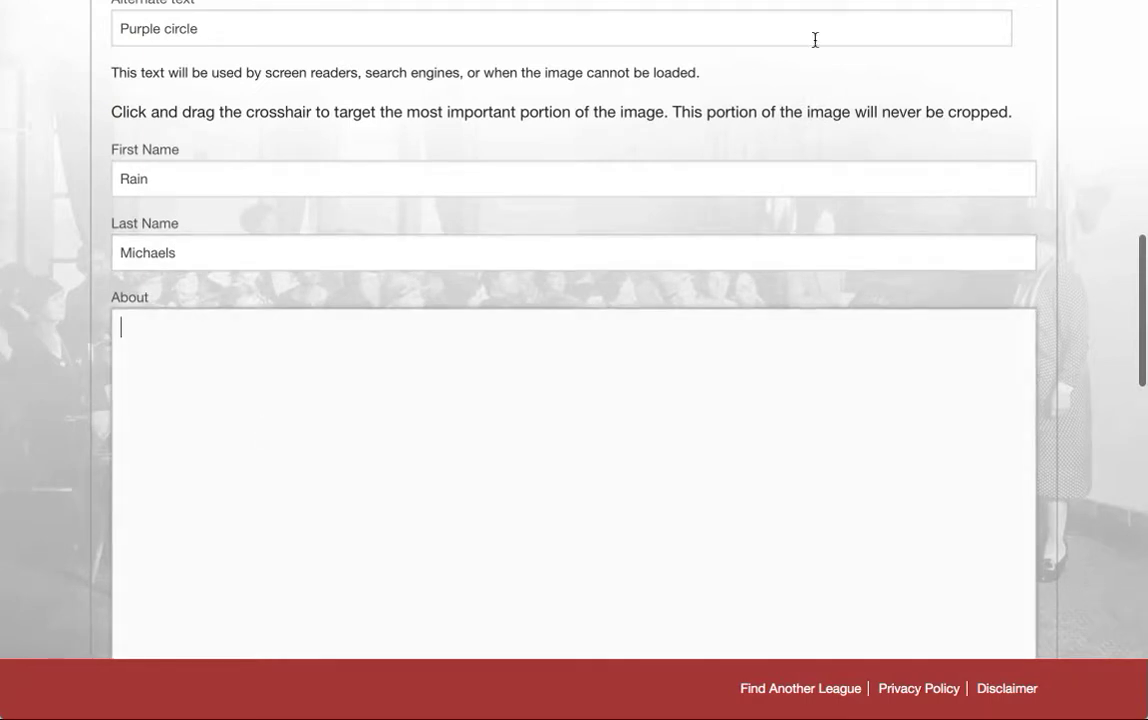
pyautogui.click(925, 1)
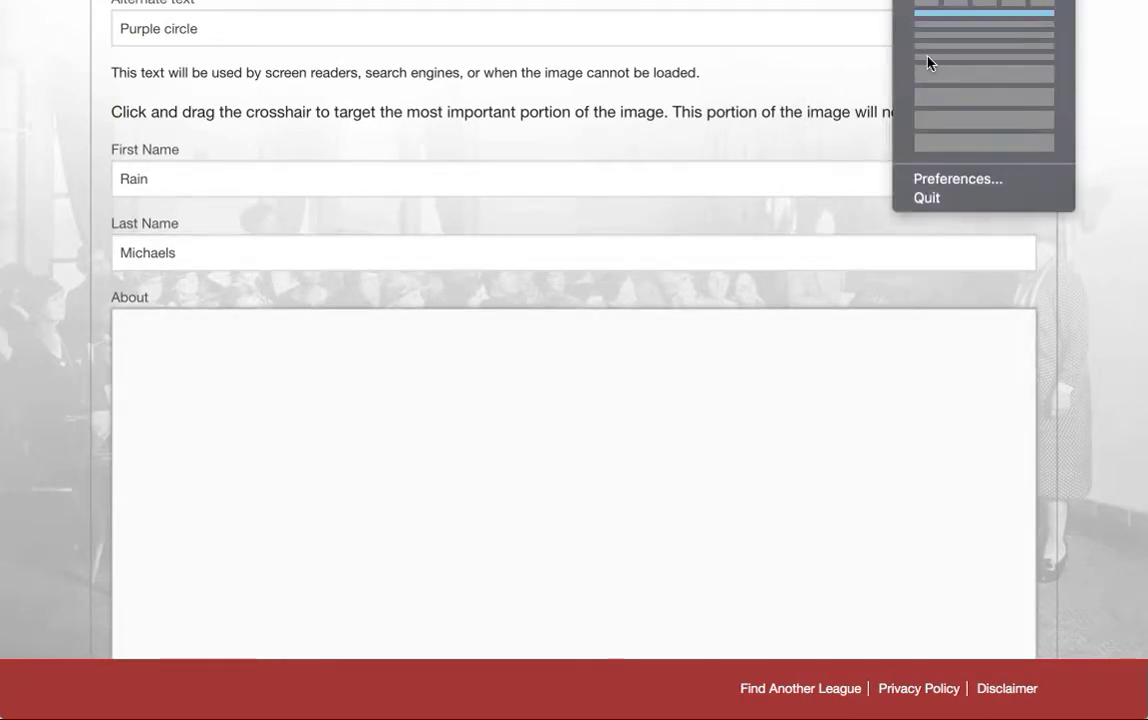
pyautogui.click(929, 84)
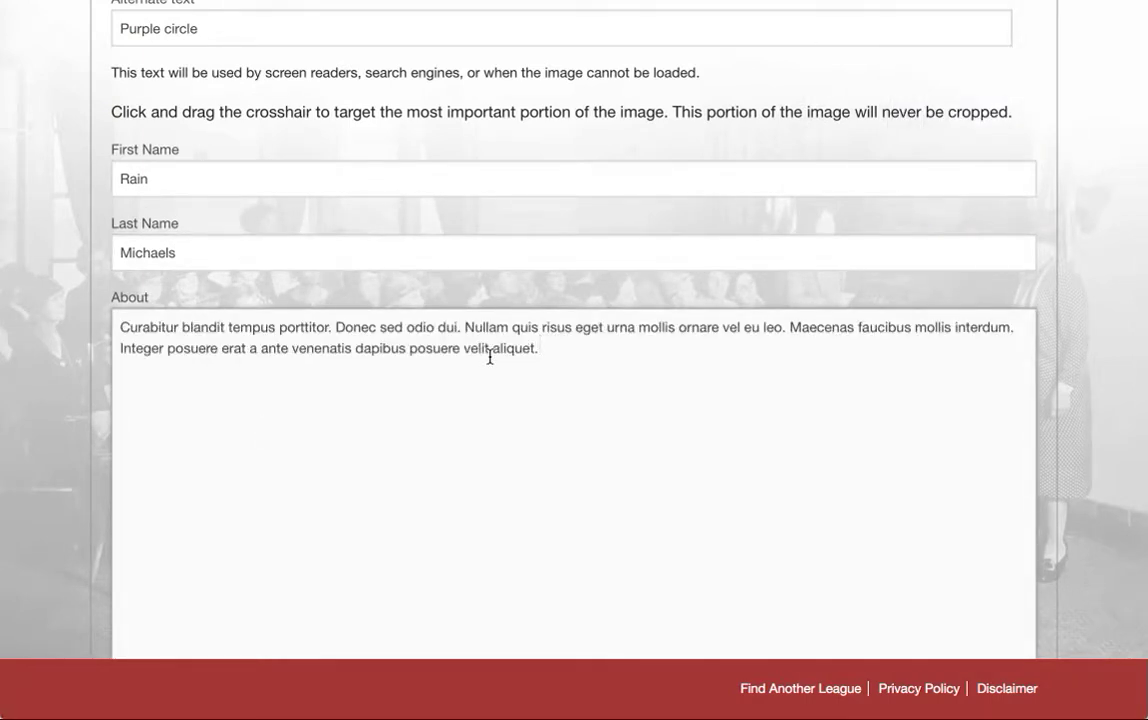
pyautogui.scroll(-8, 490, 357)
pyautogui.scroll(-5, 490, 357)
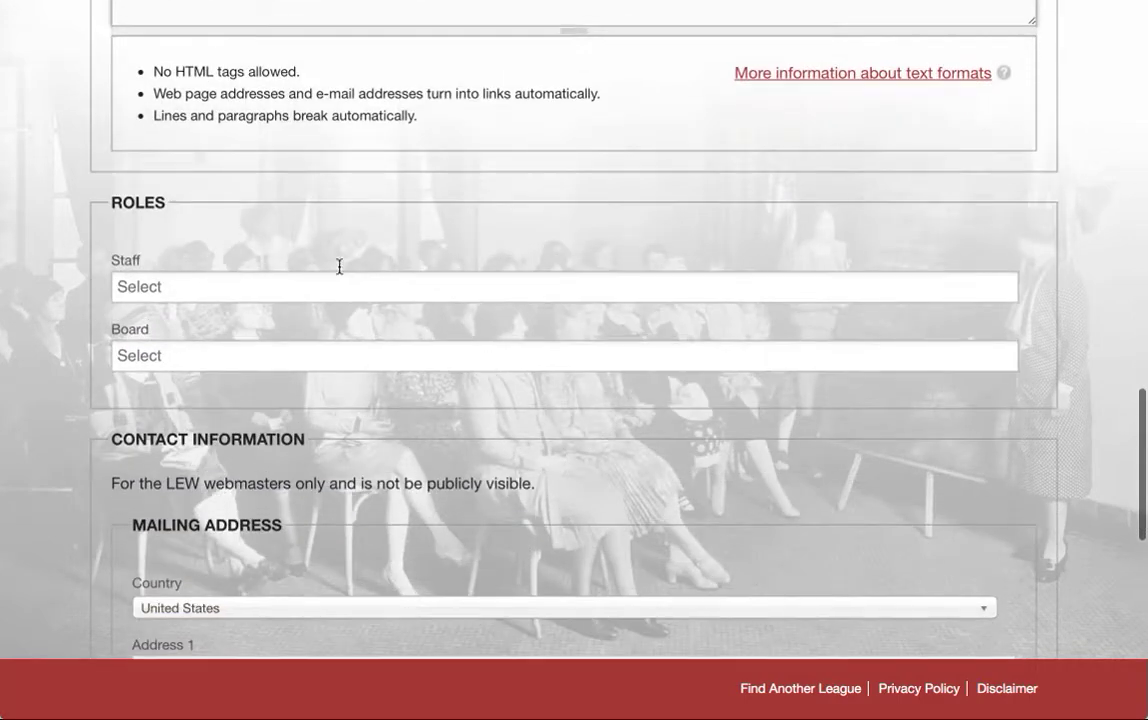
# - Set the Board role to Demo Local, leaving Staff unassigned
pyautogui.click(342, 277)
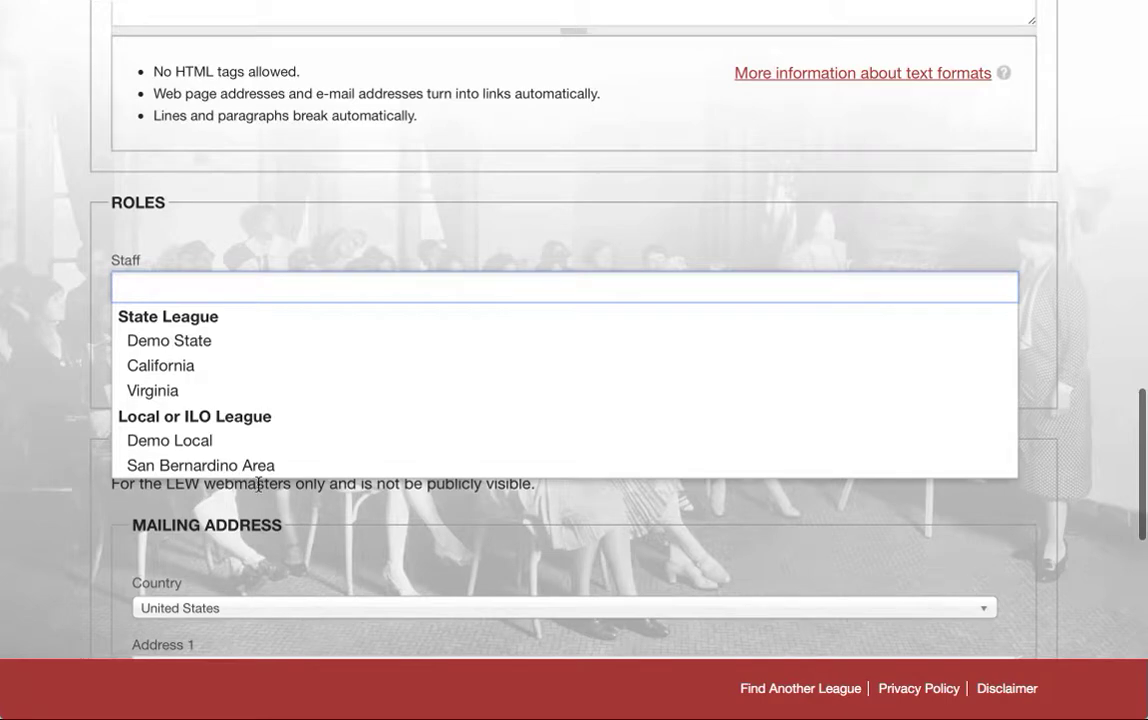
pyautogui.click(256, 512)
pyautogui.click(233, 352)
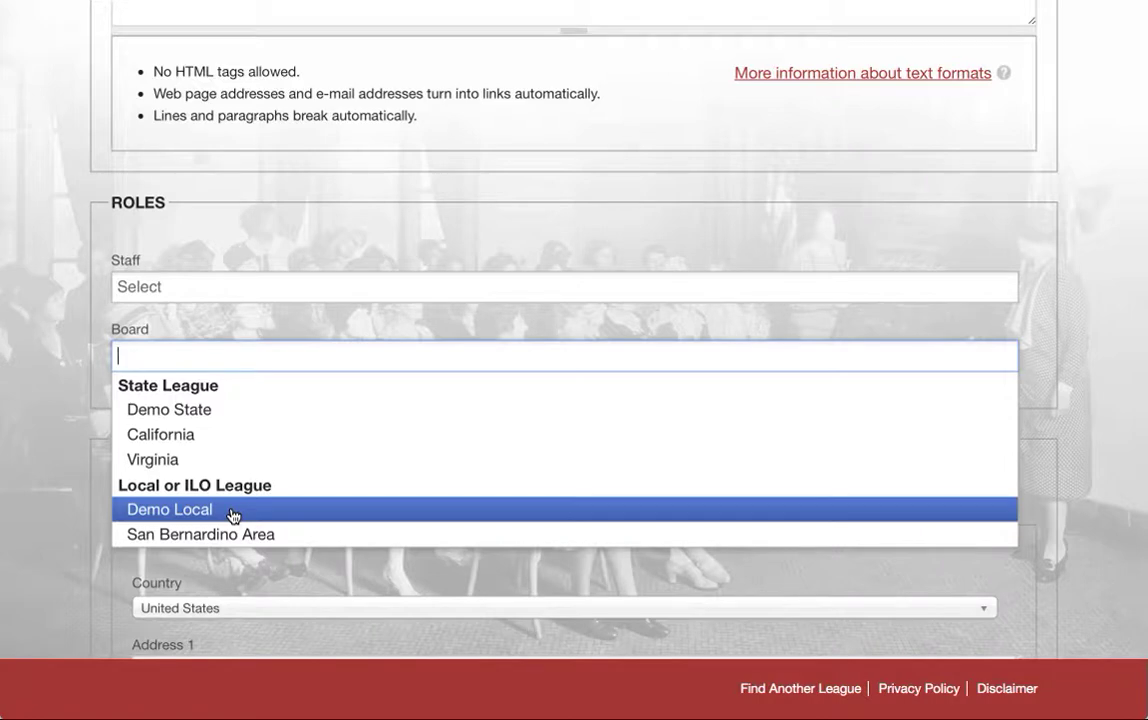
pyautogui.click(232, 515)
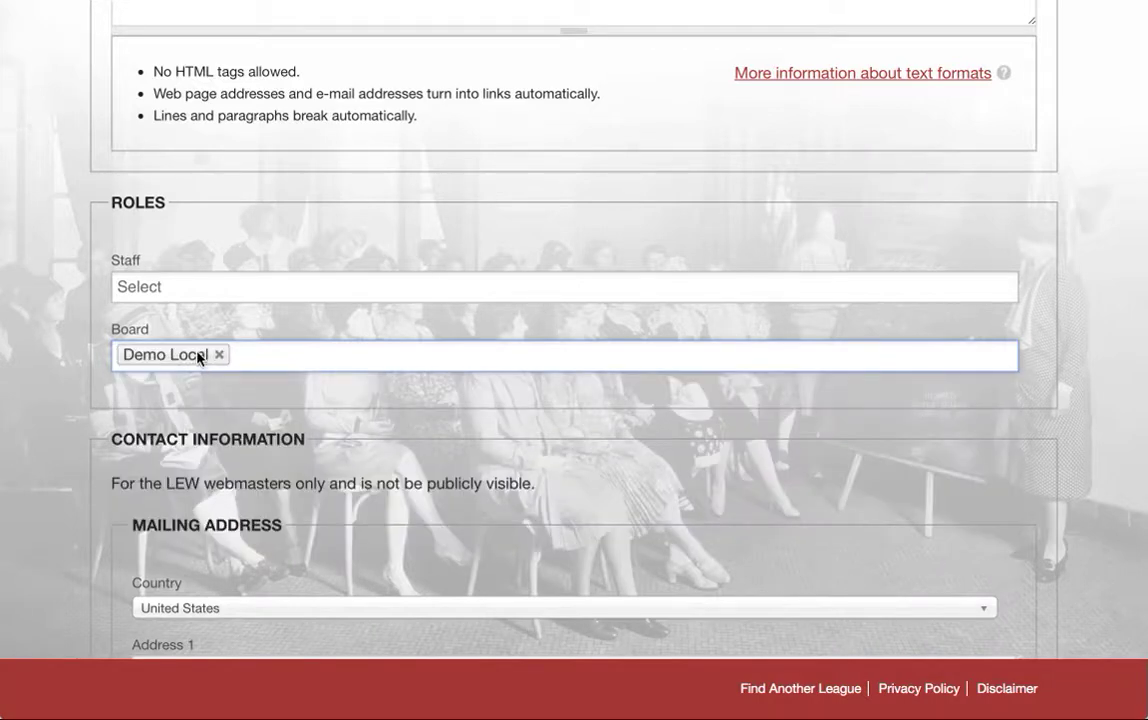
pyautogui.scroll(-3, 231, 485)
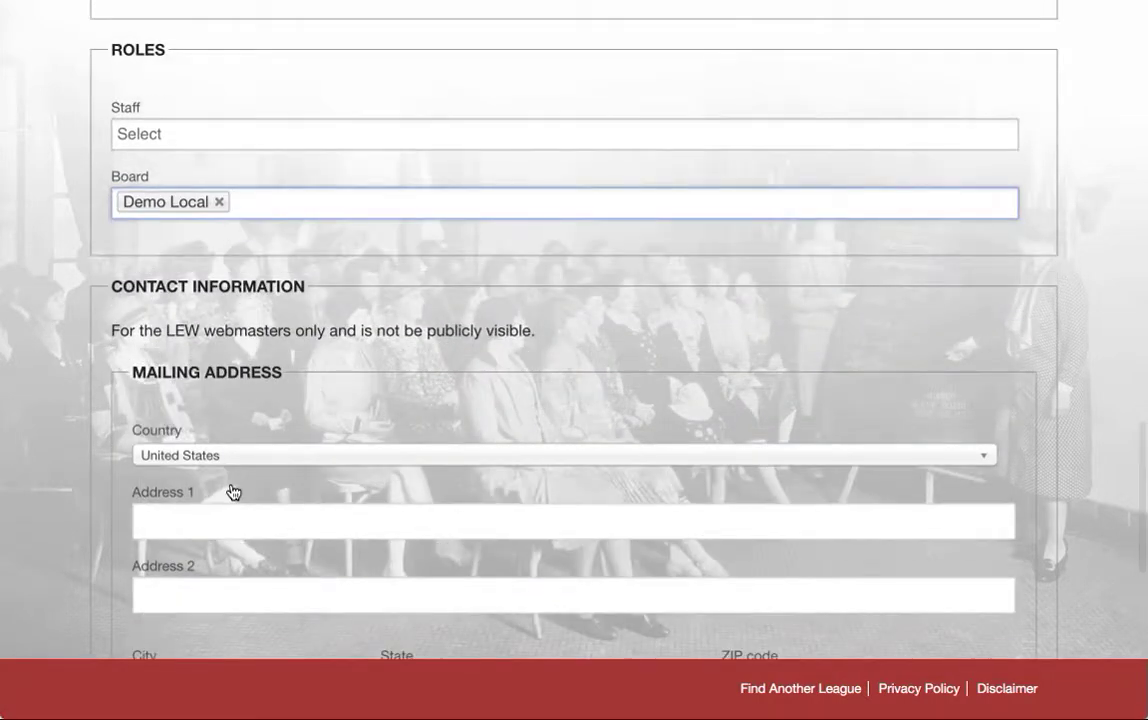
# - Fill in the street address and city, choose California as the state, and add the ZIP code
pyautogui.scroll(-4, 231, 491)
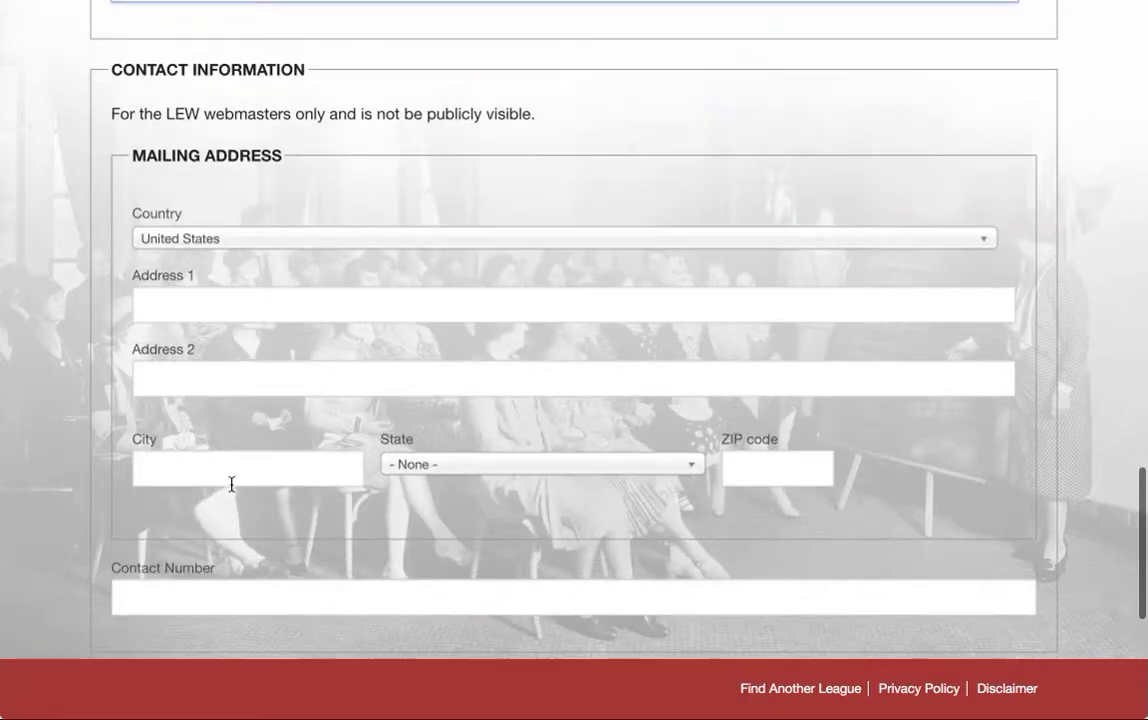
pyautogui.click(198, 303)
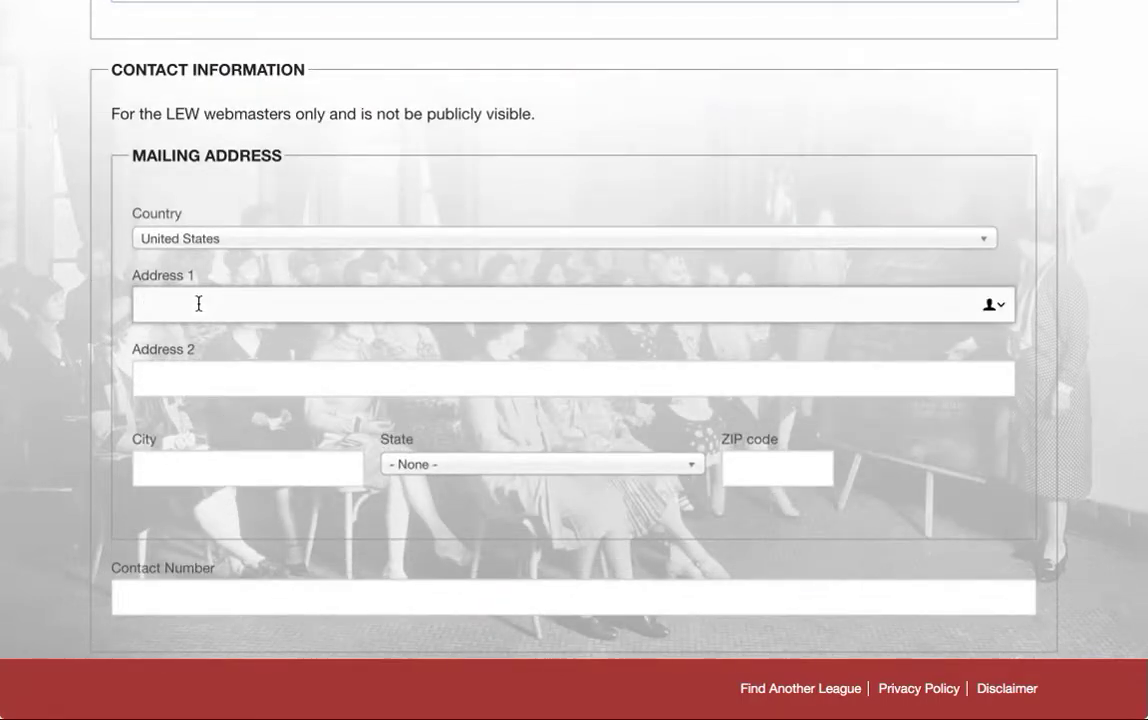
pyautogui.write('123 Address')
pyautogui.press('Tab')
pyautogui.press('Tab')
pyautogui.write('California')
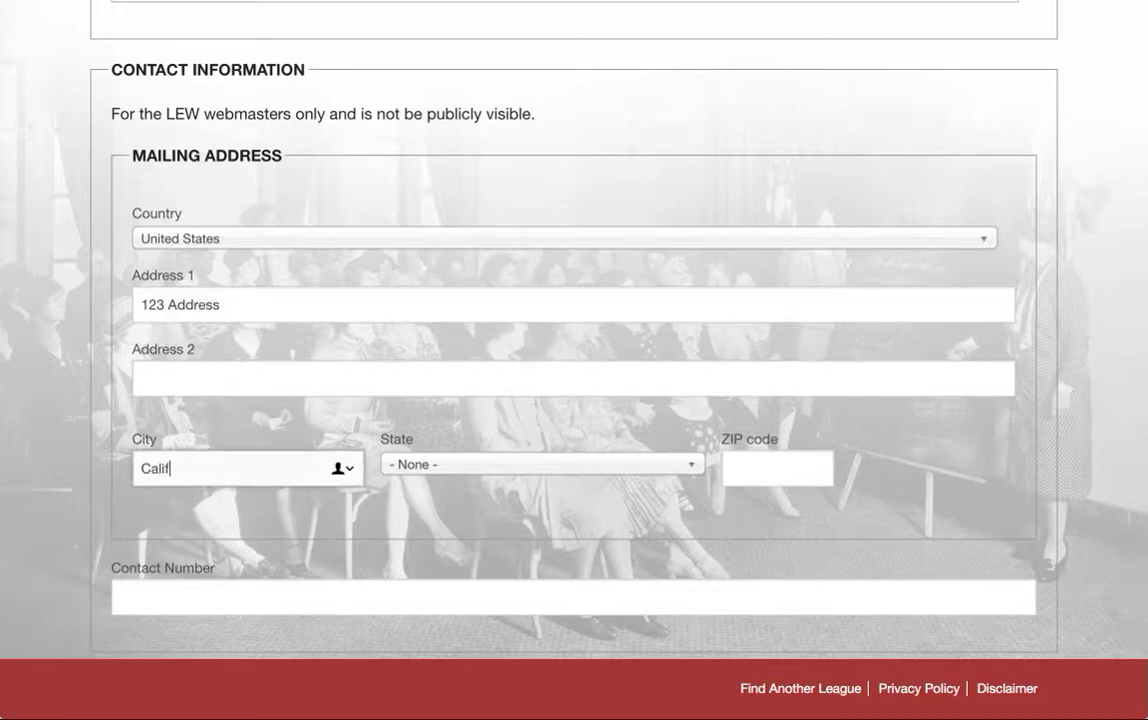
pyautogui.doubleClick(171, 467)
pyautogui.write('Burbank')
pyautogui.press('Tab')
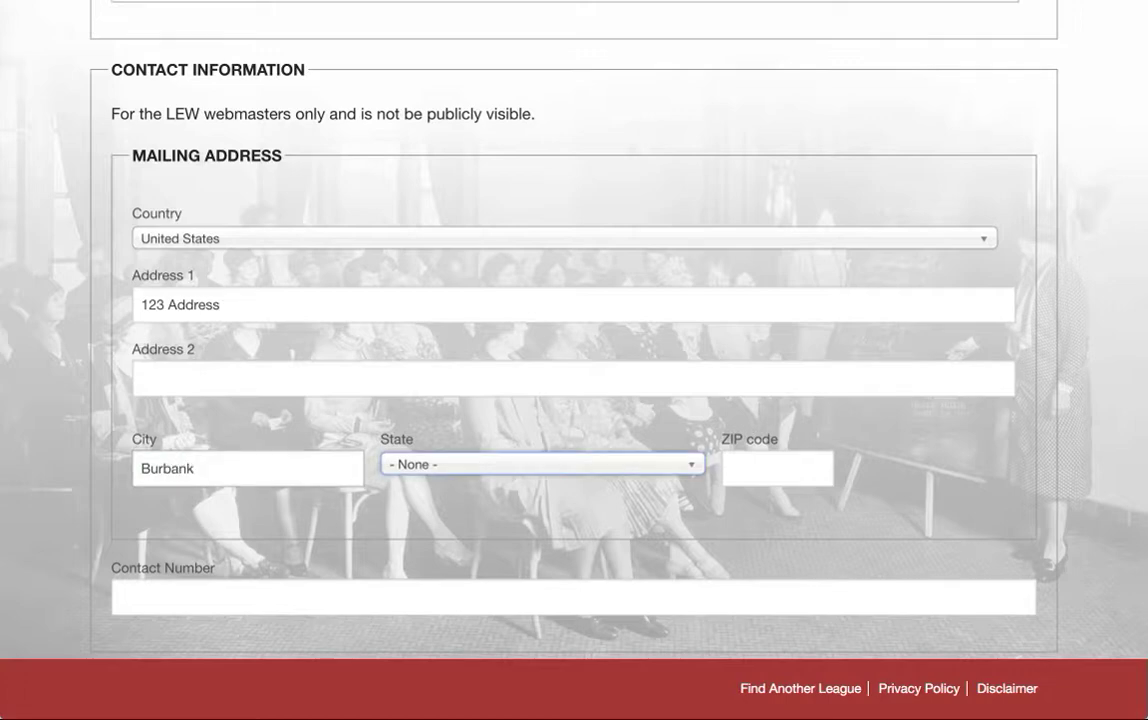
pyautogui.write('ca')
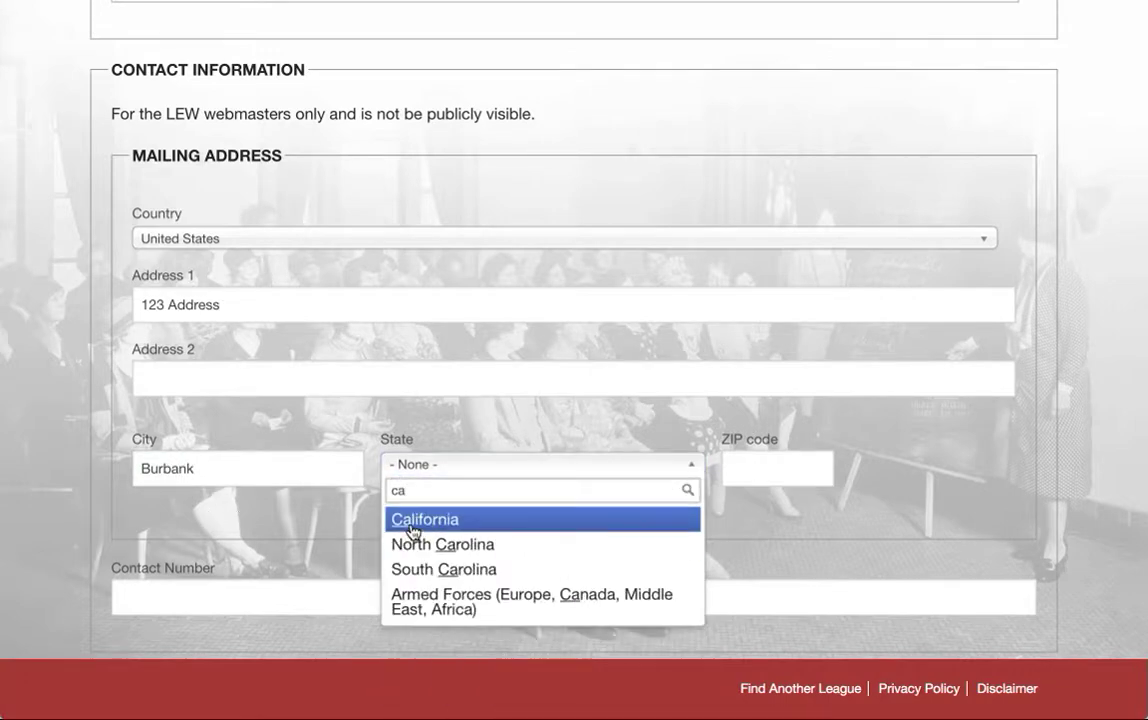
pyautogui.click(410, 520)
pyautogui.click(750, 472)
pyautogui.write('91505')
# - Enter the contact phone number
pyautogui.scroll(-2, 674, 584)
pyautogui.click(428, 507)
pyautogui.write('222-333-4444')
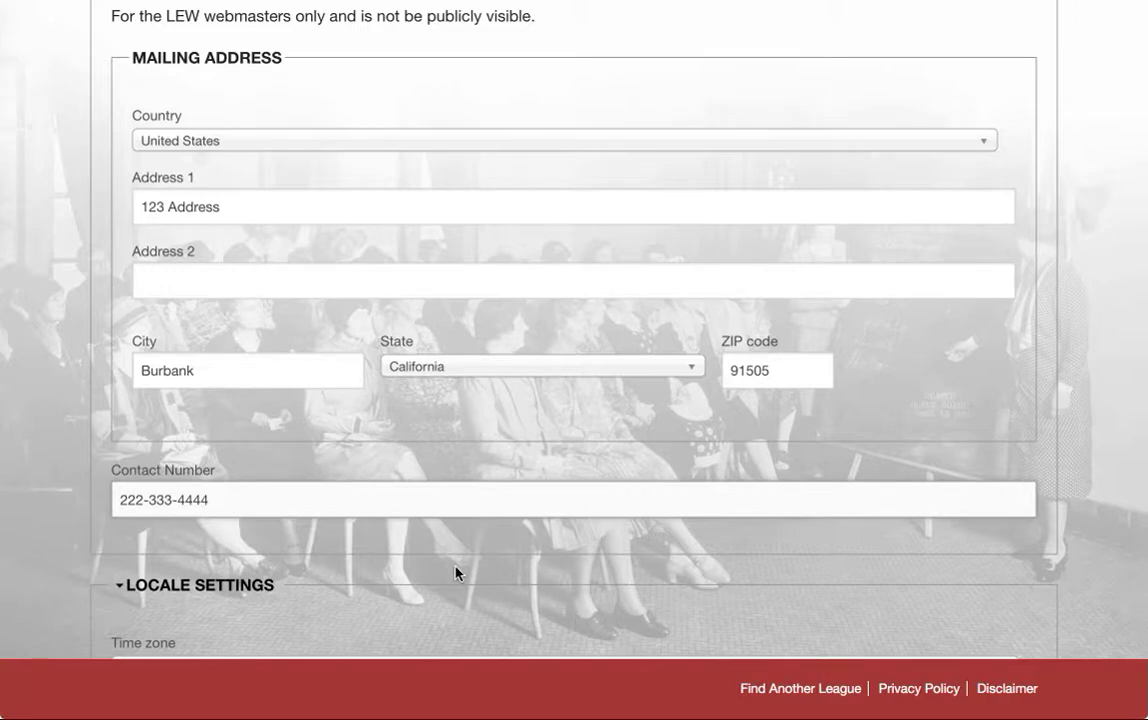
pyautogui.scroll(-2, 455, 573)
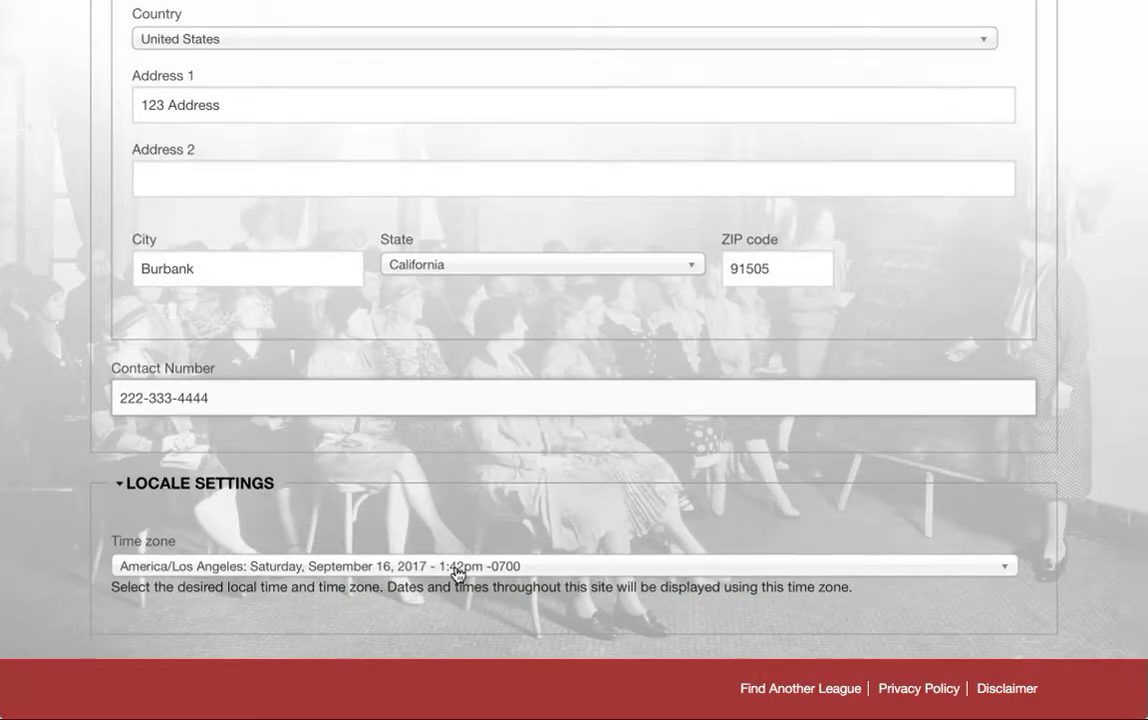
# - Pass the 'I'm not a robot' check and save the profile, declining the password-save prompt
pyautogui.scroll(-4, 455, 573)
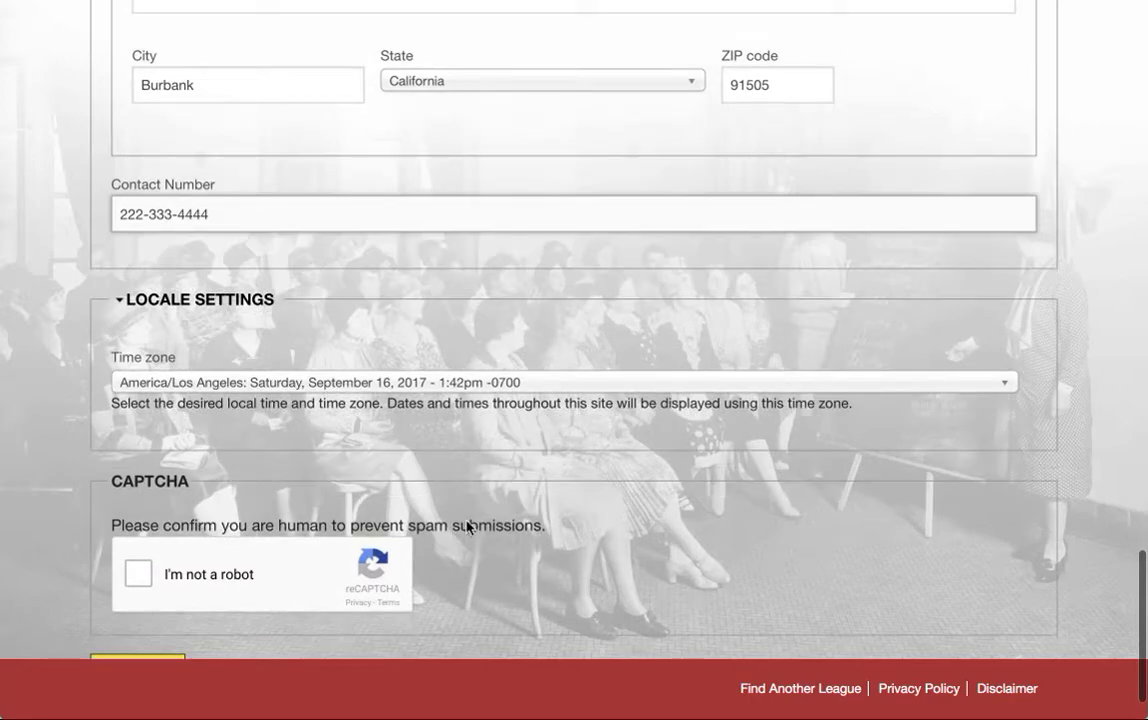
pyautogui.scroll(-1, 432, 557)
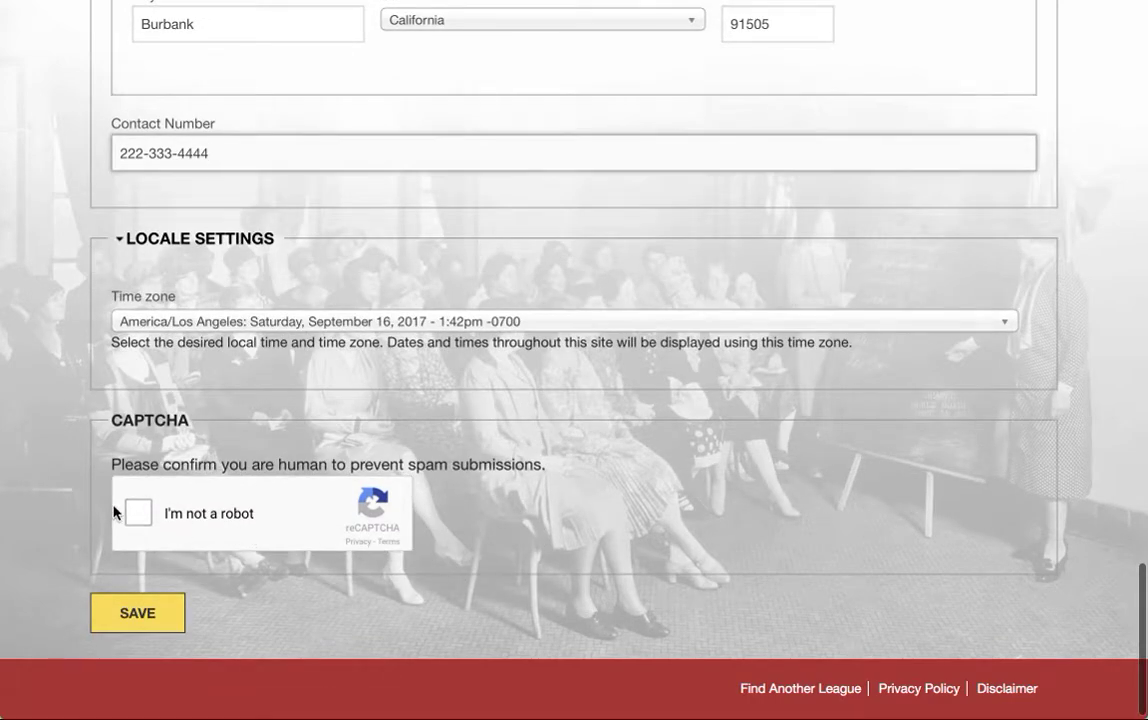
pyautogui.click(139, 513)
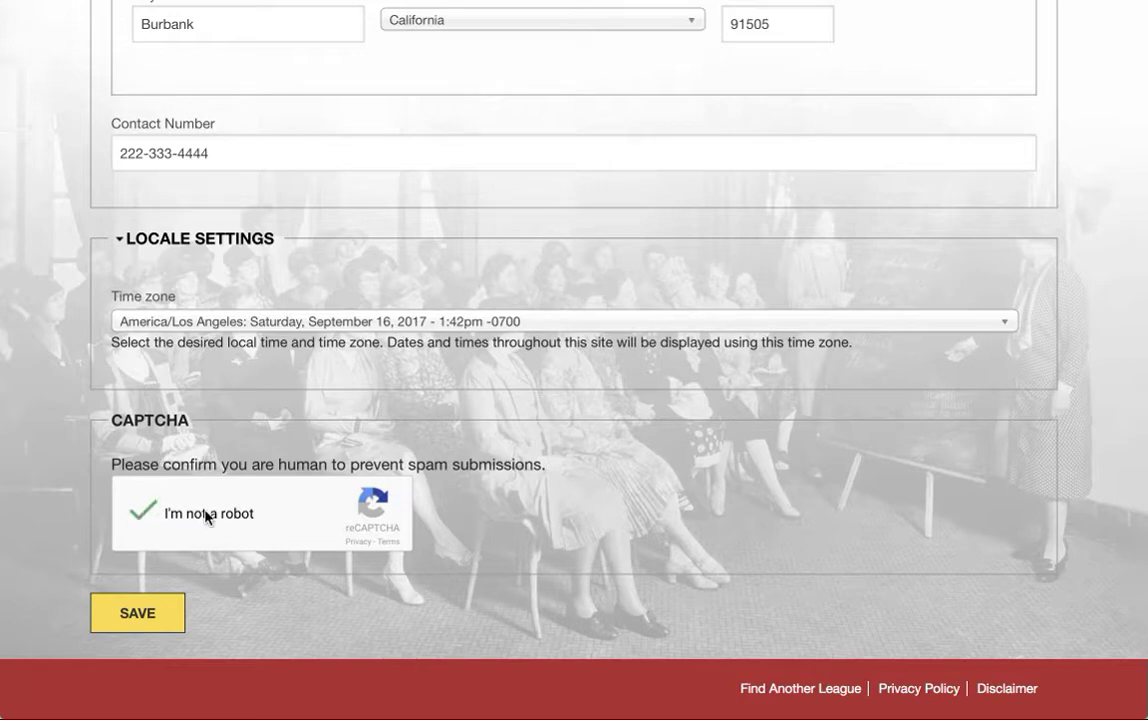
pyautogui.click(139, 624)
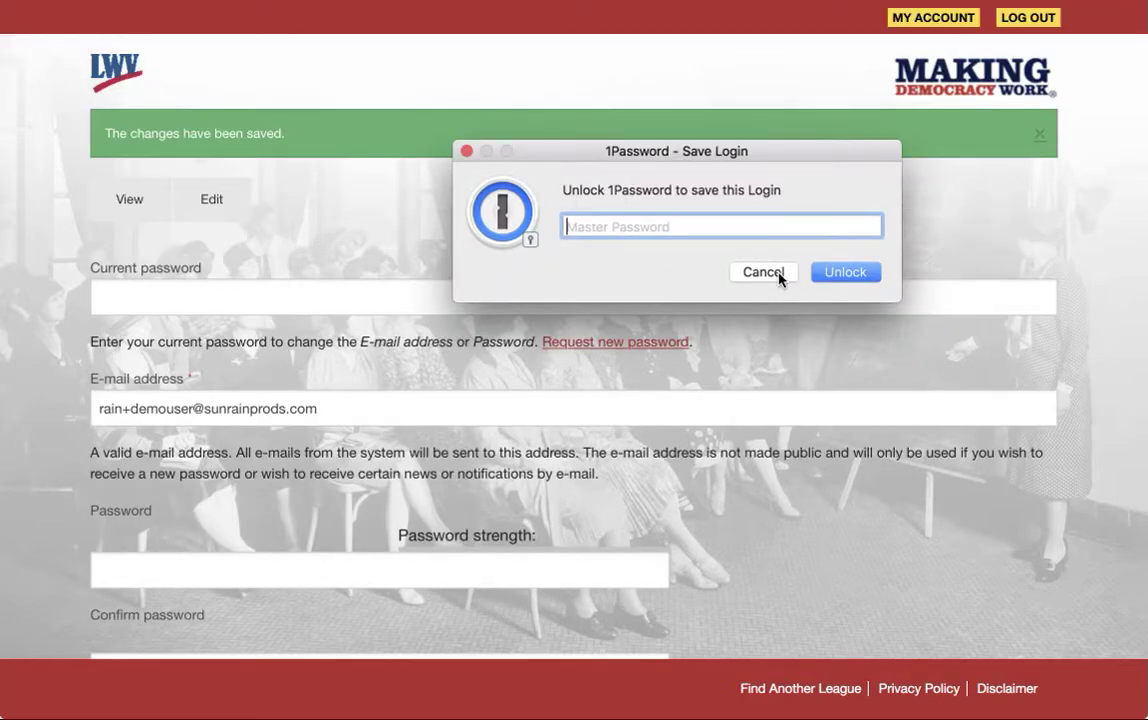
pyautogui.click(764, 273)
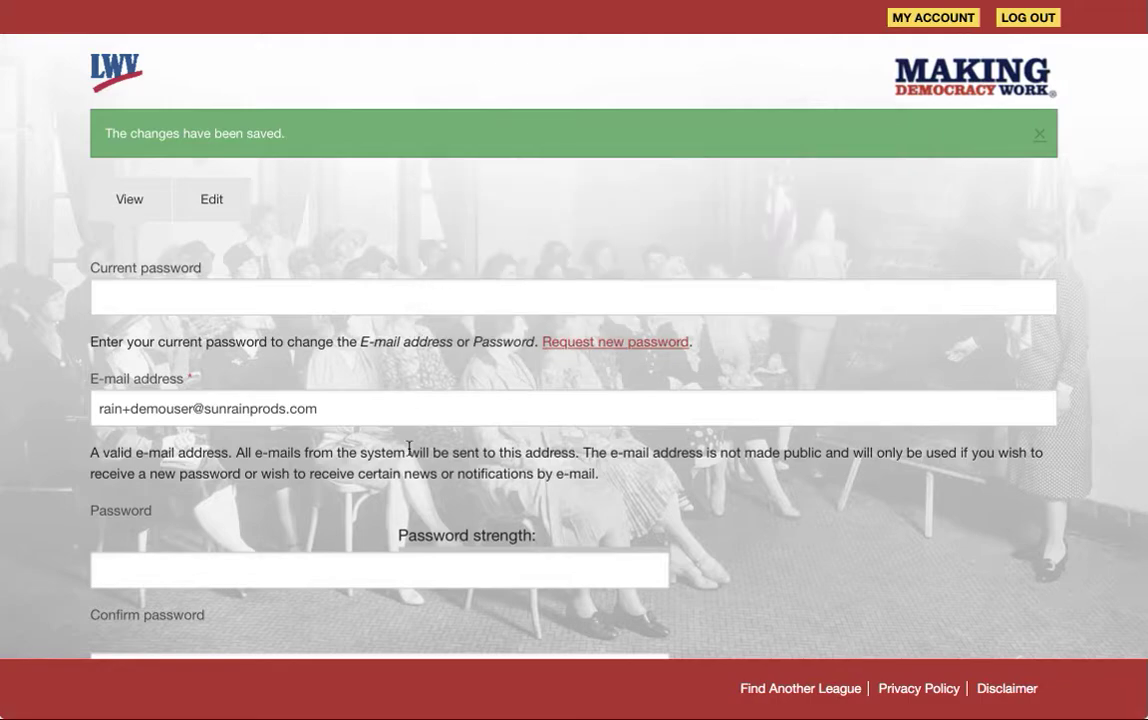
pyautogui.scroll(-2, 317, 319)
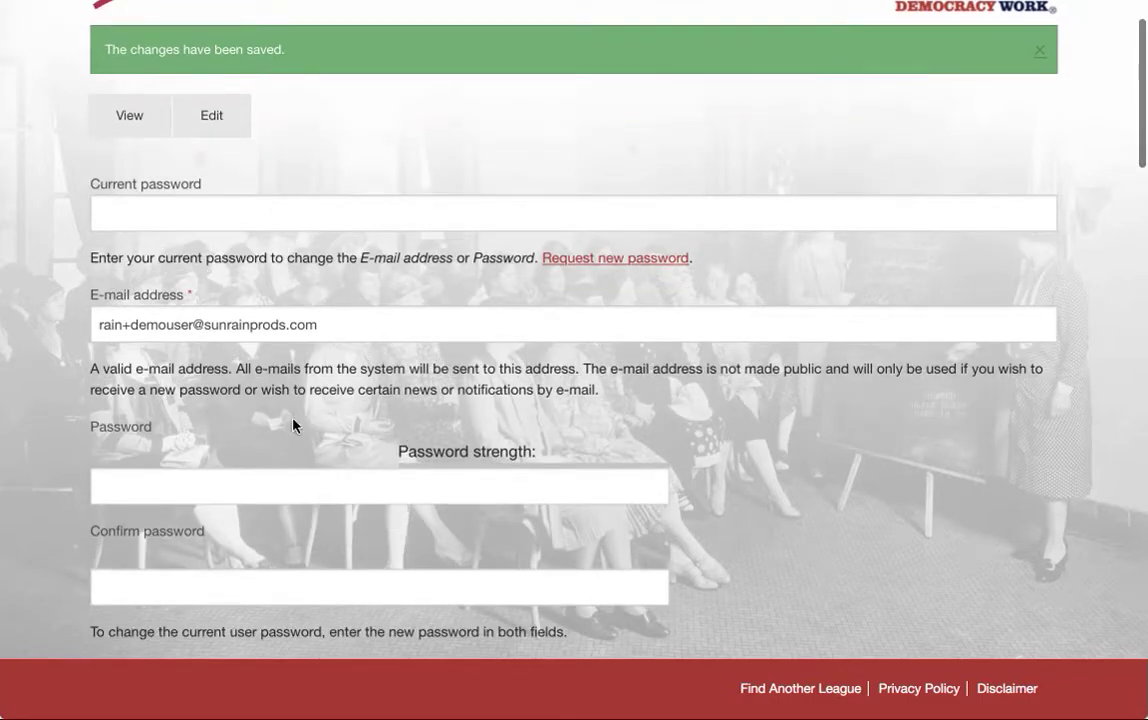
pyautogui.scroll(-10, 295, 428)
pyautogui.scroll(-13, 291, 421)
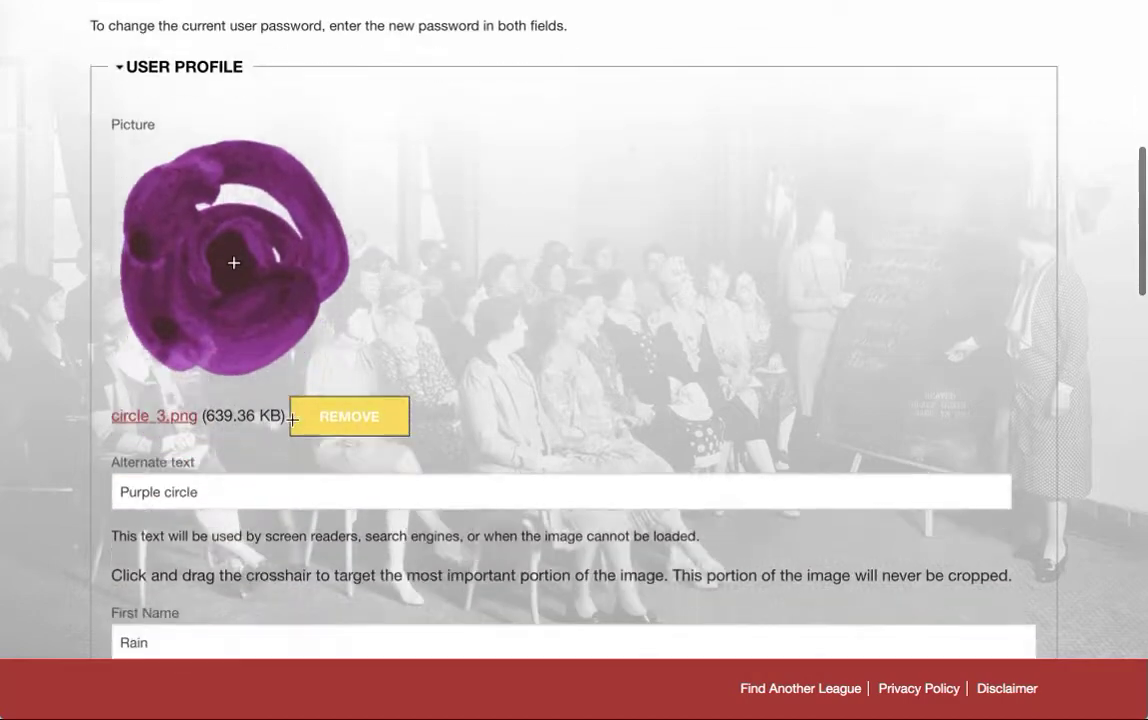
pyautogui.scroll(-12, 291, 427)
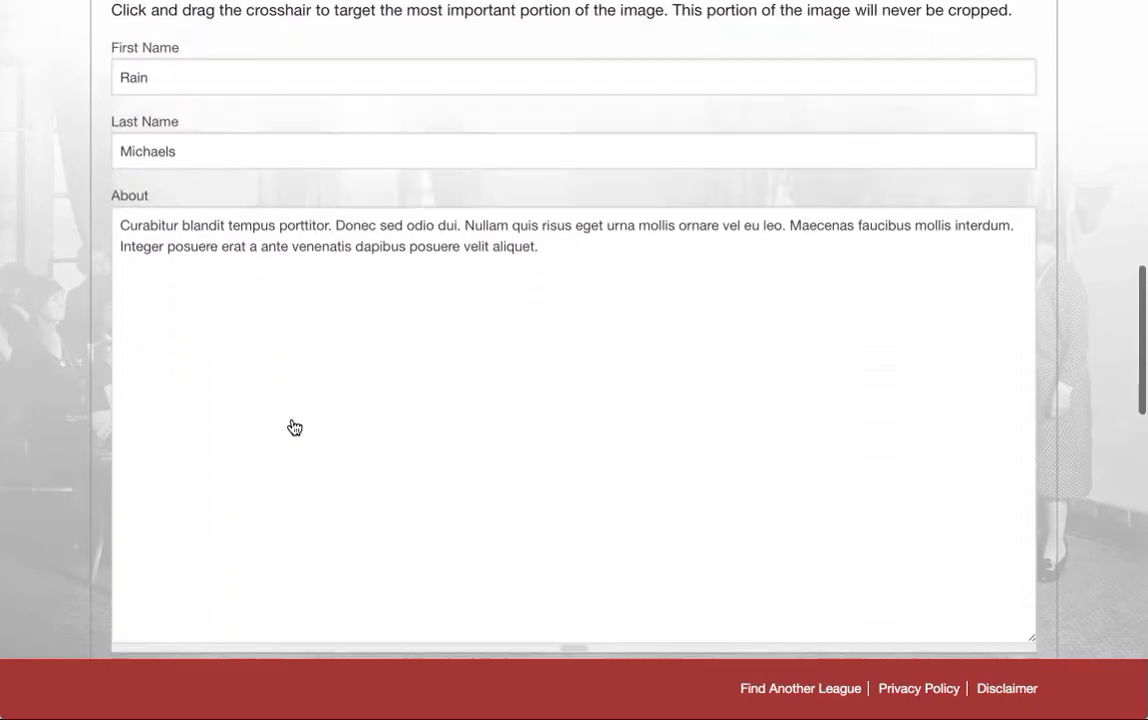
pyautogui.scroll(13, 291, 425)
pyautogui.scroll(20, 292, 419)
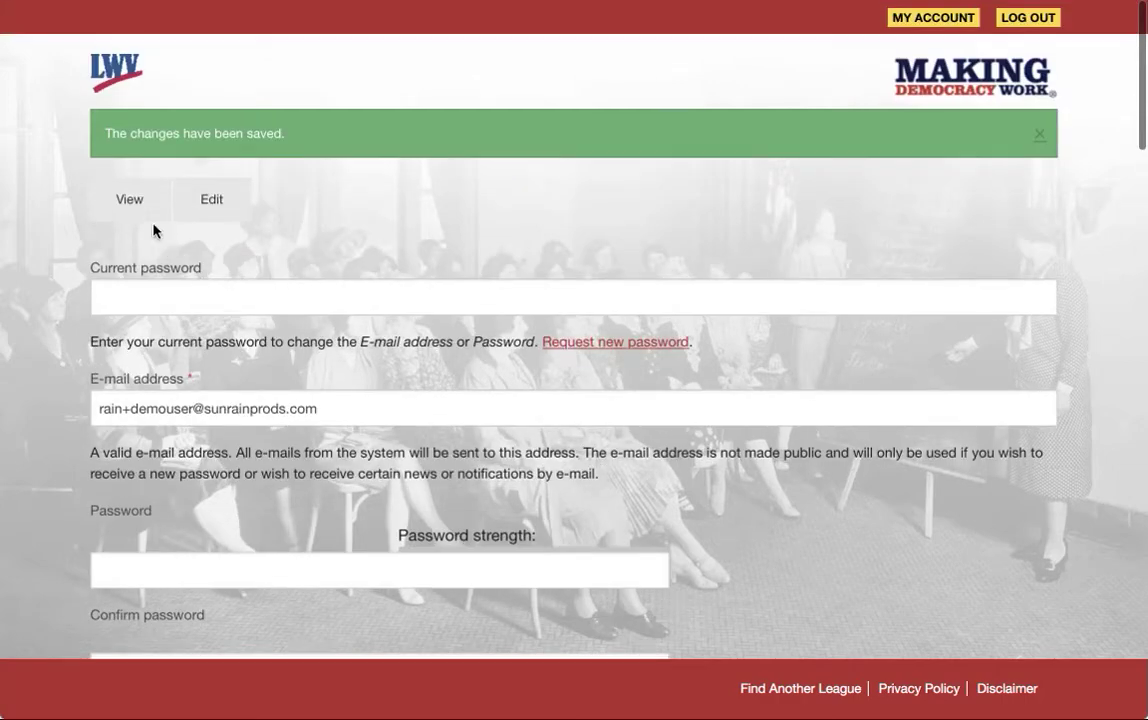
# - View the saved profile with the purple circle, About text and Demo Local role, then log out
pyautogui.click(133, 201)
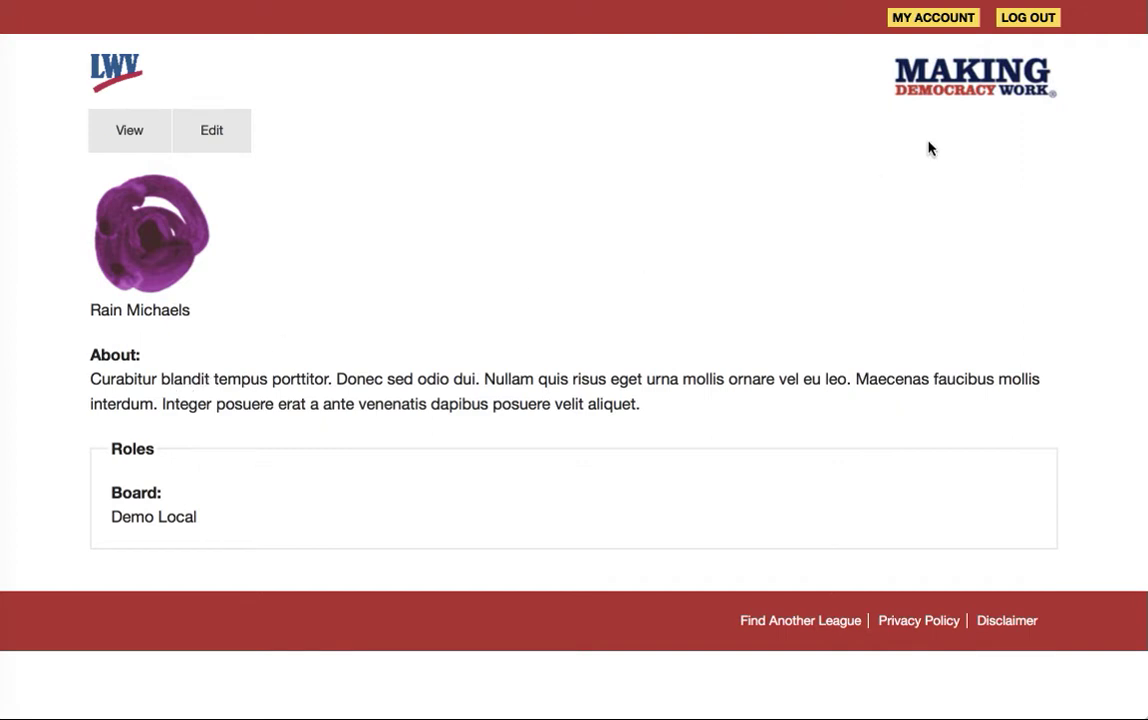
pyautogui.click(1030, 20)
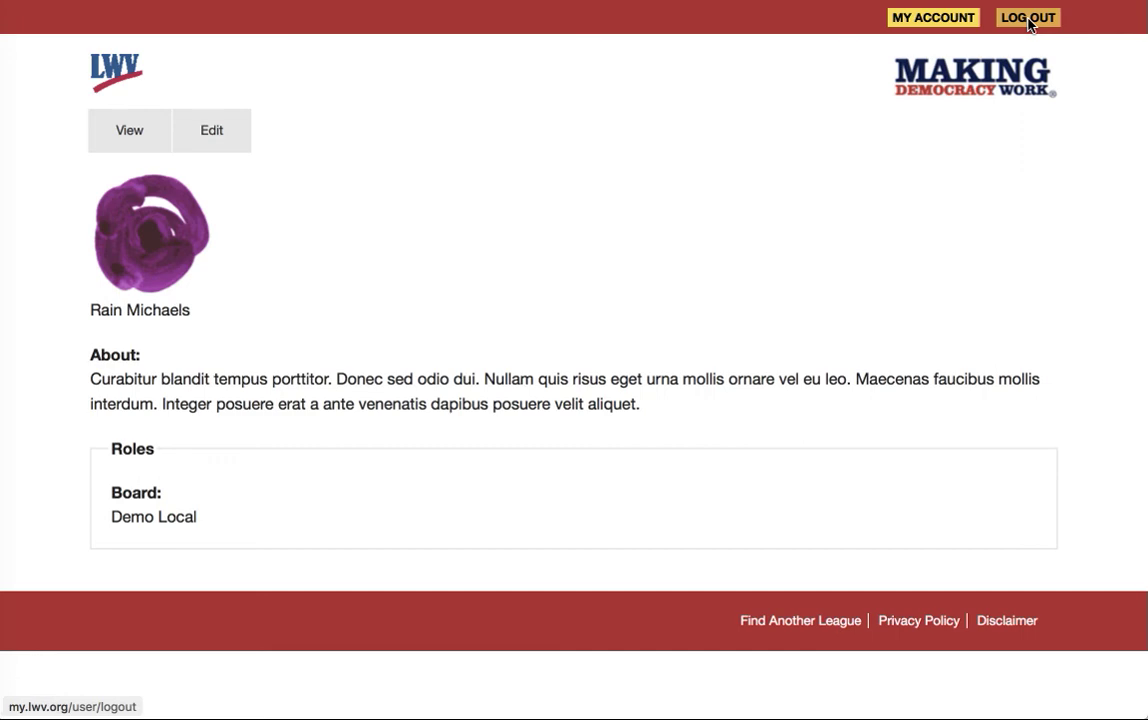